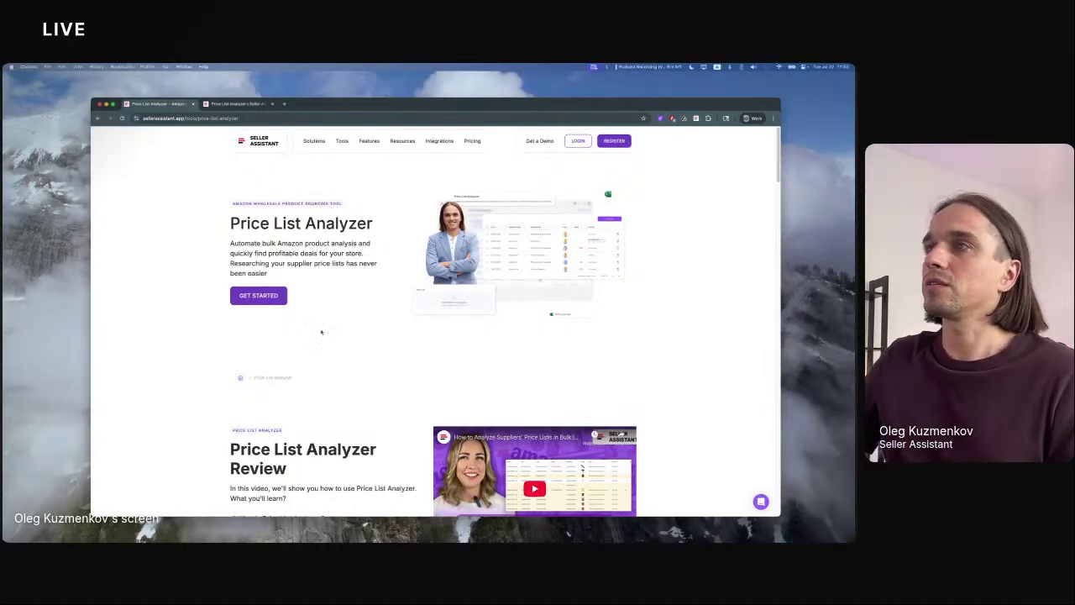
- Log in to Seller Assistant and close the Get Started tab to reach Price Lists
click(578, 143)
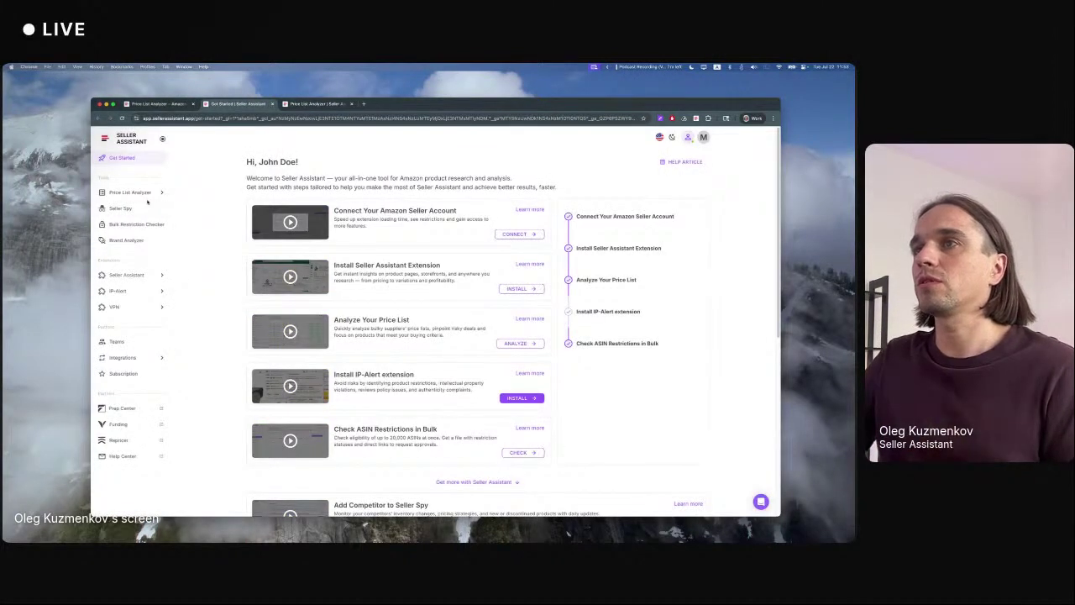
key(ctrl+w)
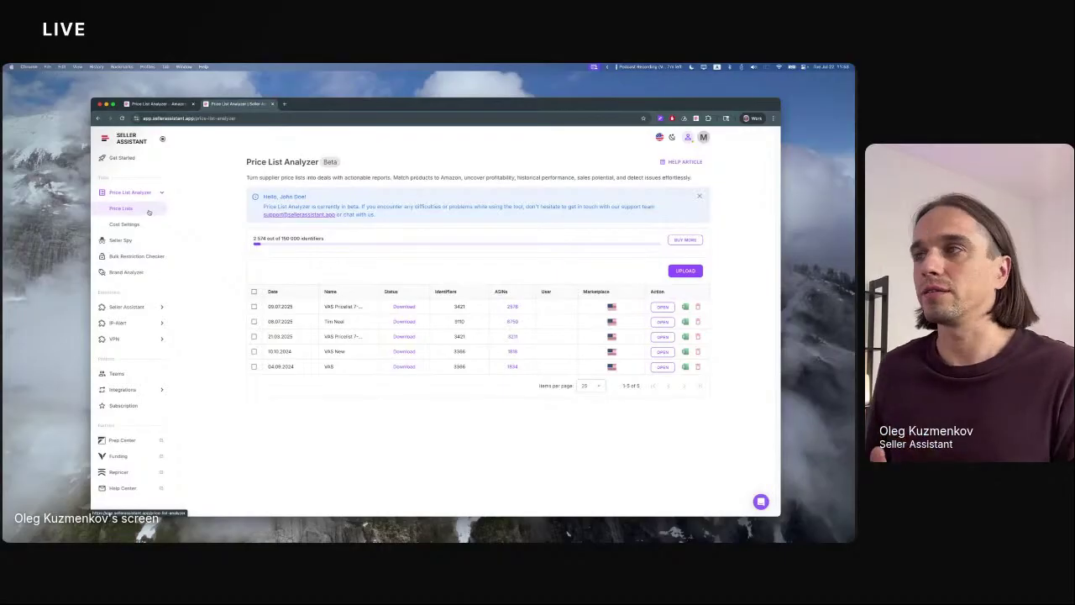
- Upload vas_pricelist.xlsx as a new amazon.com price list
click(683, 272)
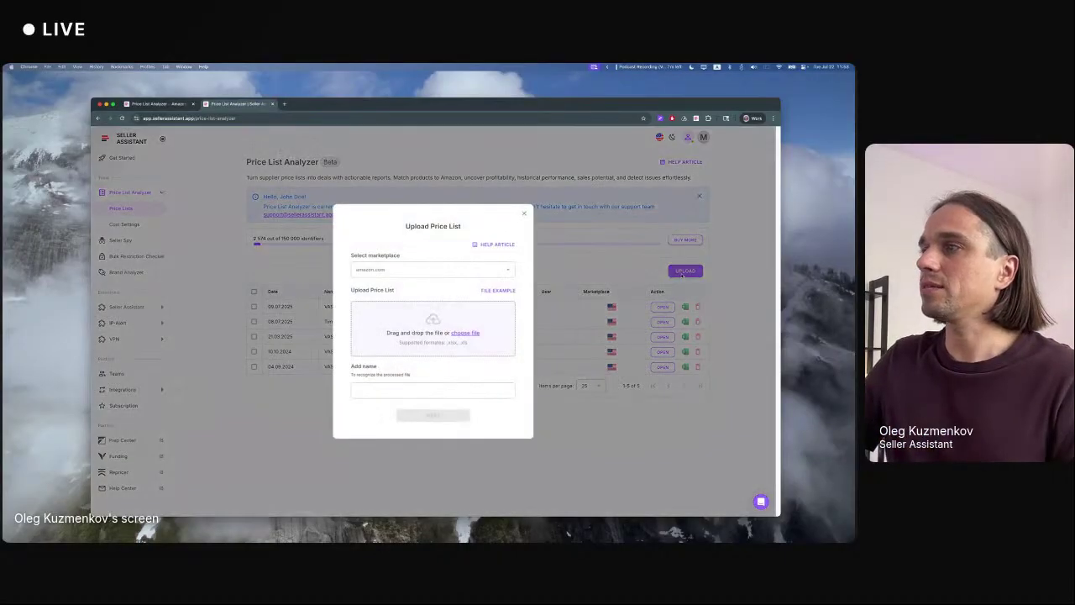
click(465, 332)
click(336, 275)
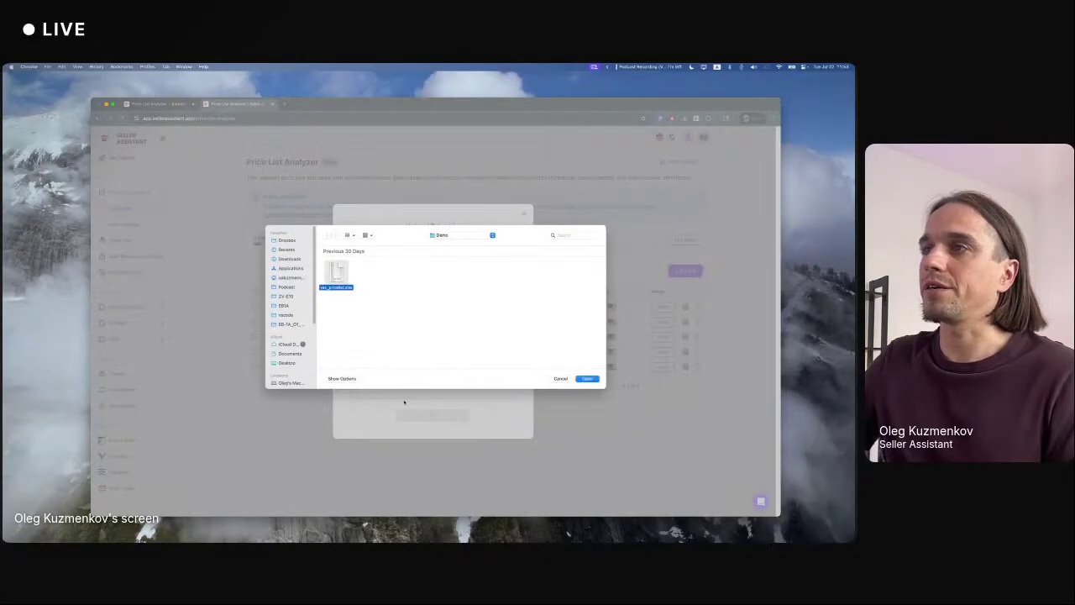
click(588, 379)
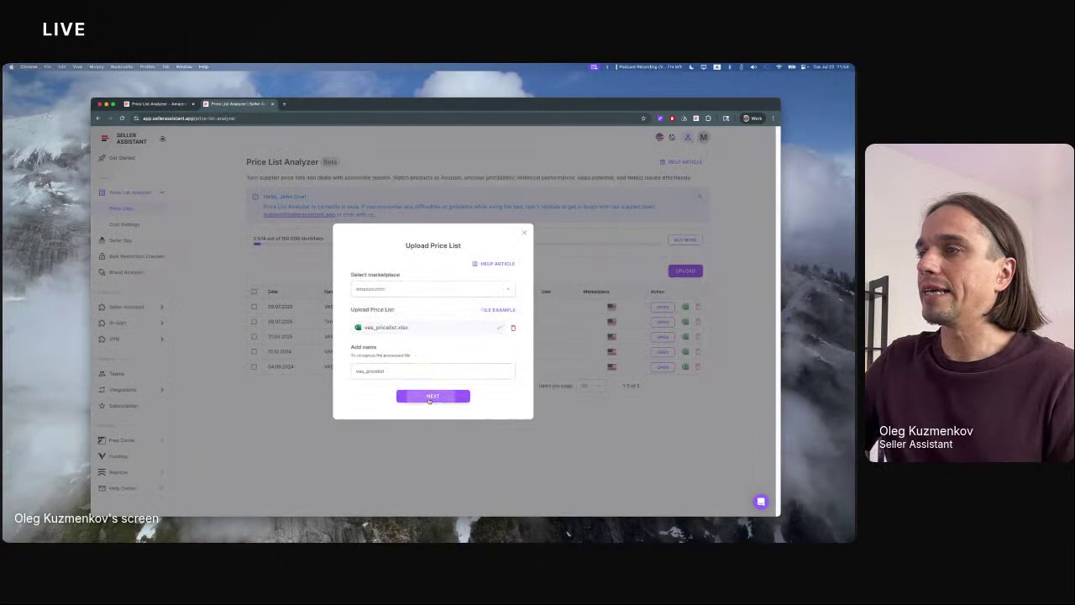
click(428, 396)
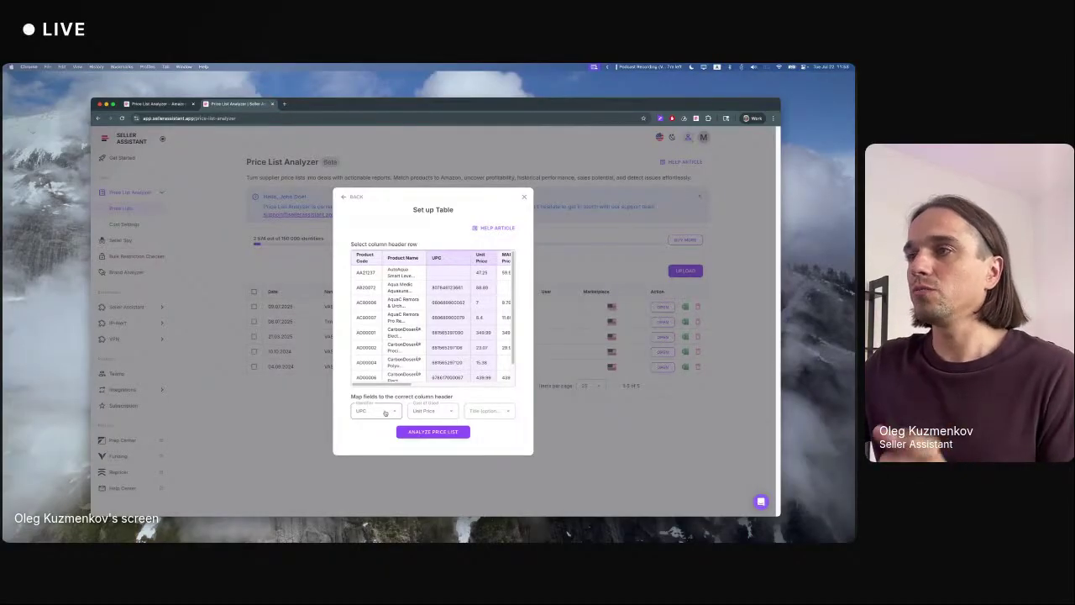
- Map UPC as the identifier column and Unit Price as the price column
click(389, 412)
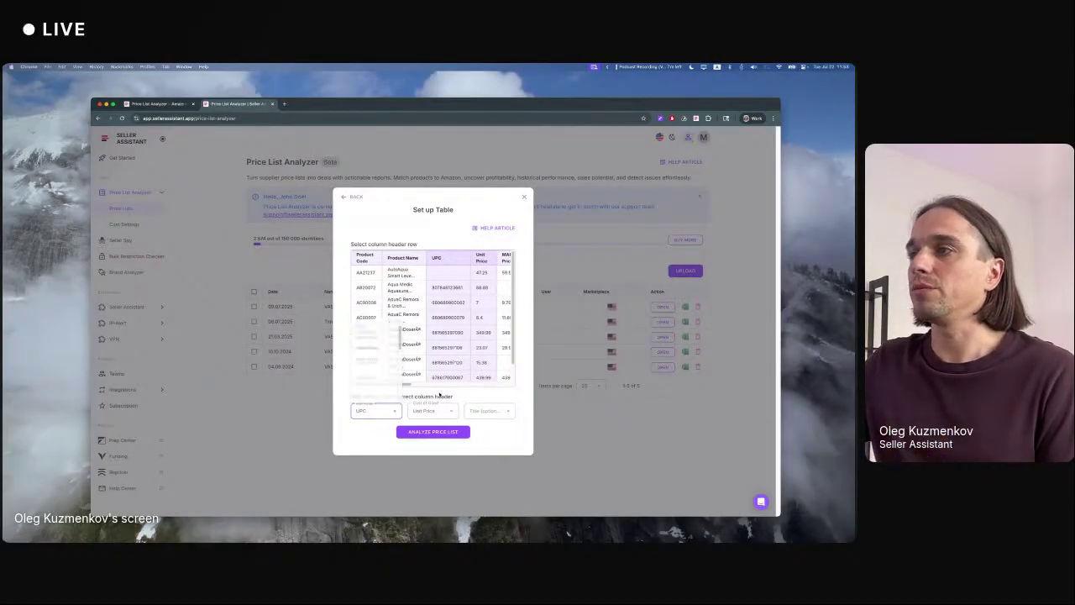
click(363, 309)
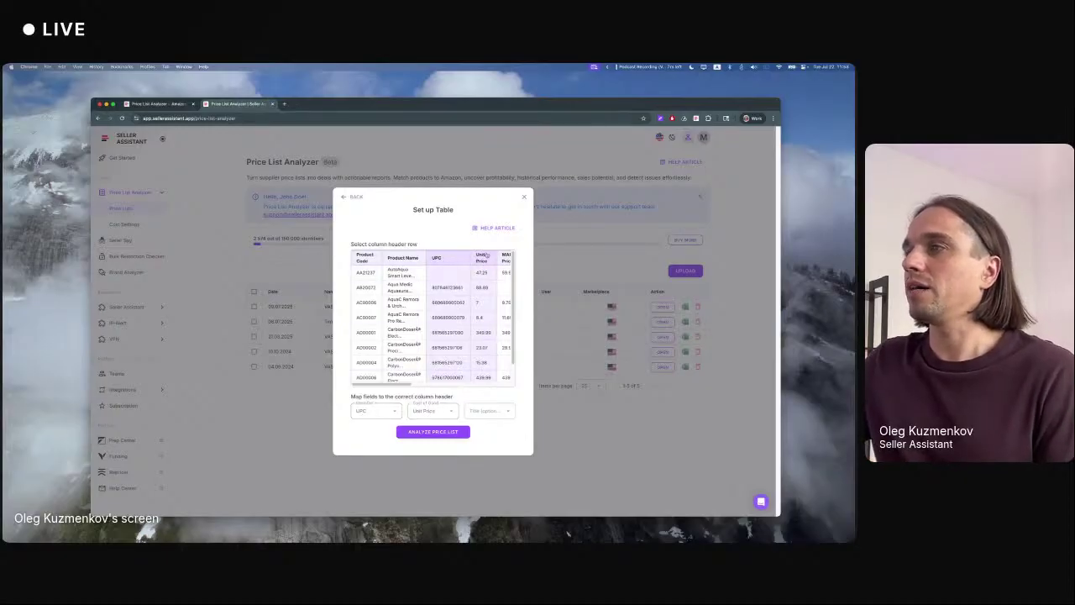
click(428, 411)
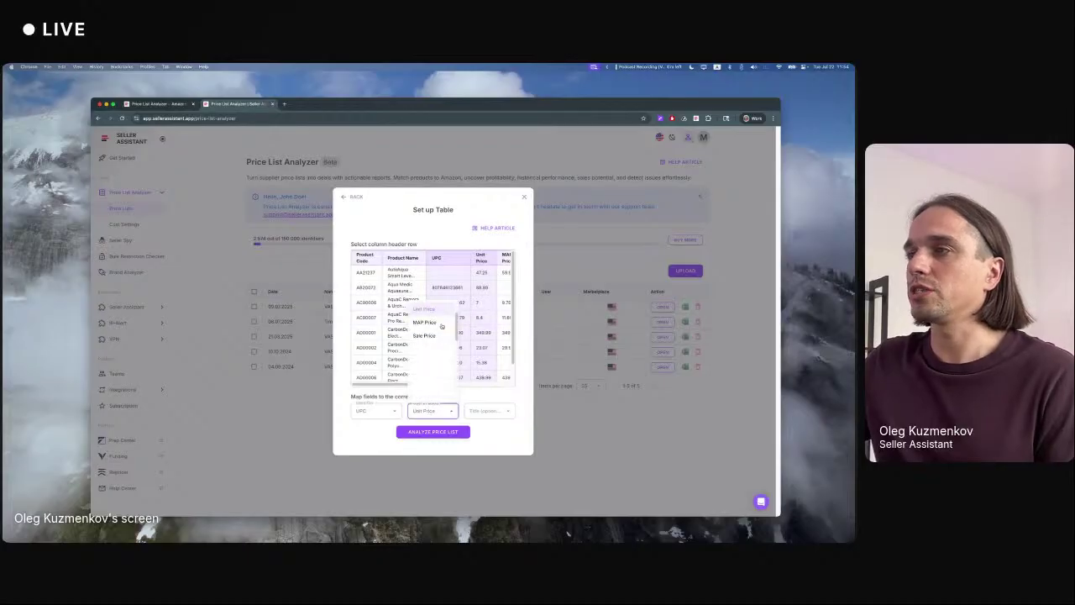
click(424, 310)
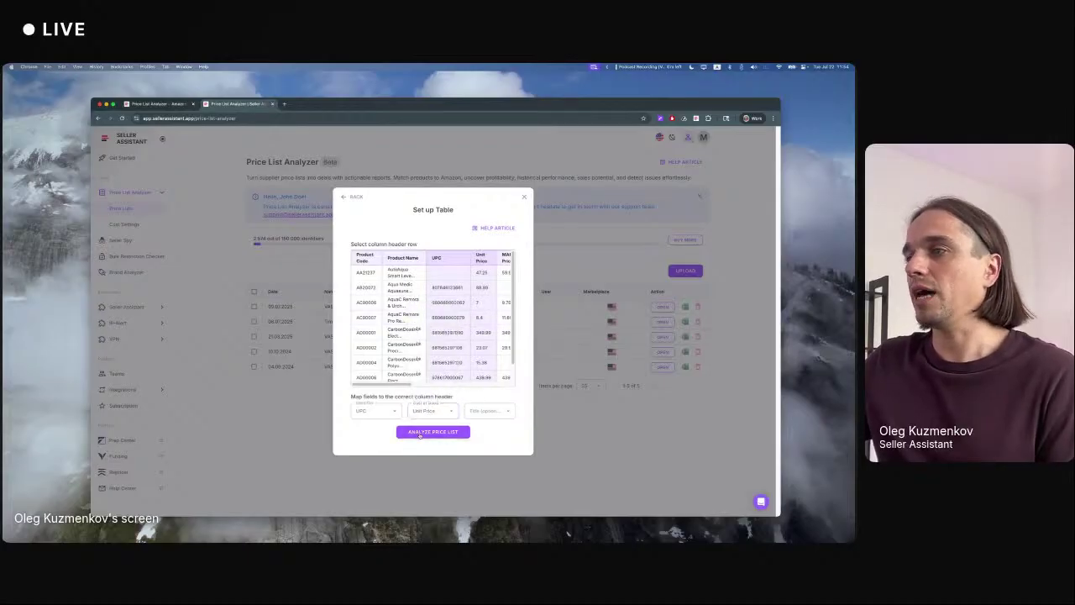
- Launch the vas_pricelist analysis and move on to the Cost Settings page
click(424, 432)
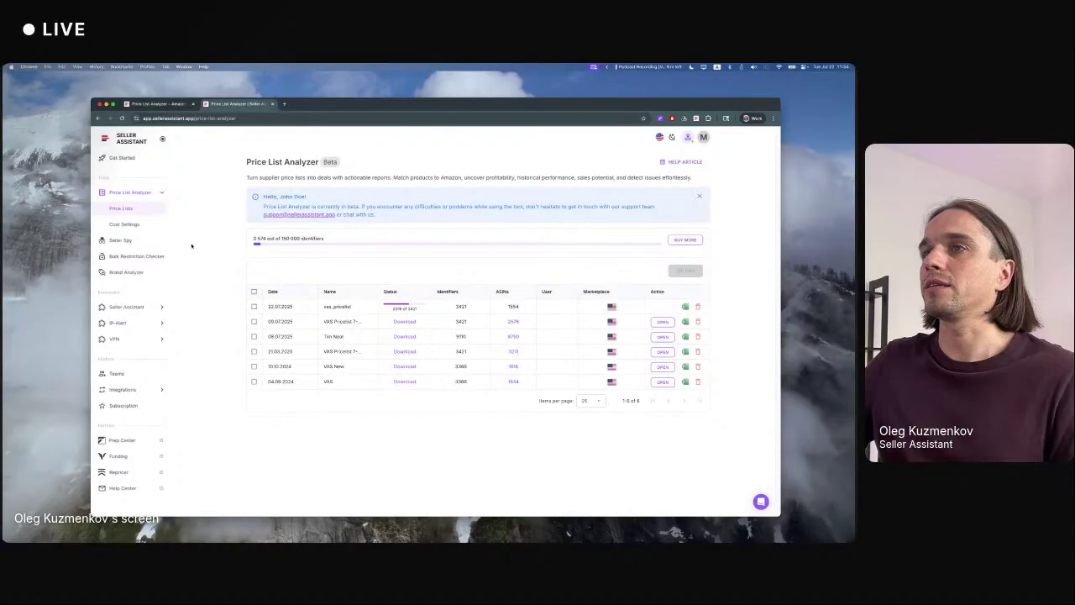
click(139, 228)
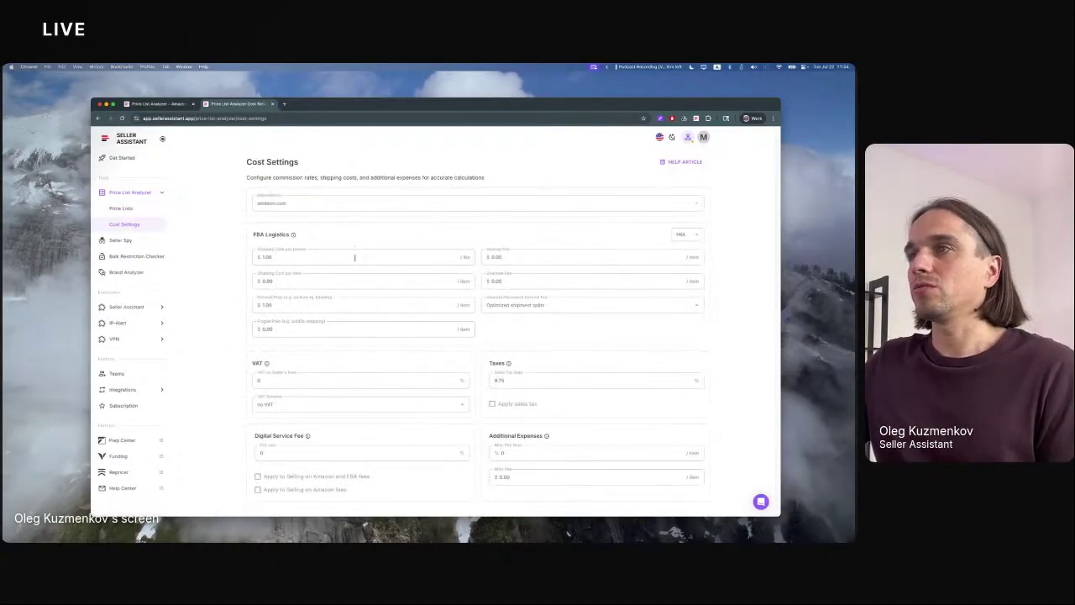
- Enter external prep $1.00, fragile prep $0.00, shipping $1.00 per pound and inbound fee $0.00
click(304, 307)
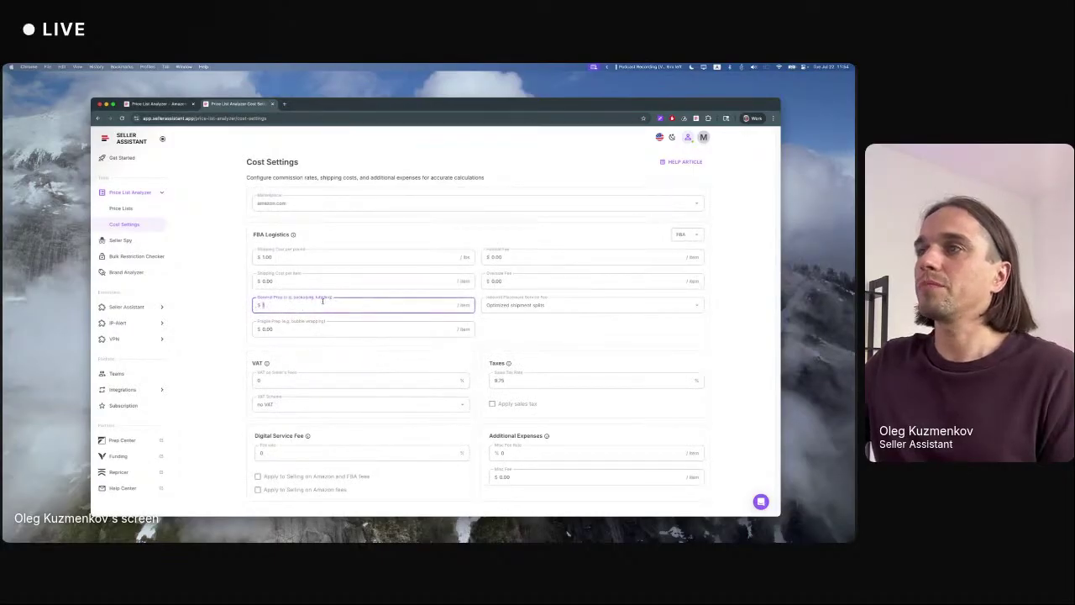
click(460, 329)
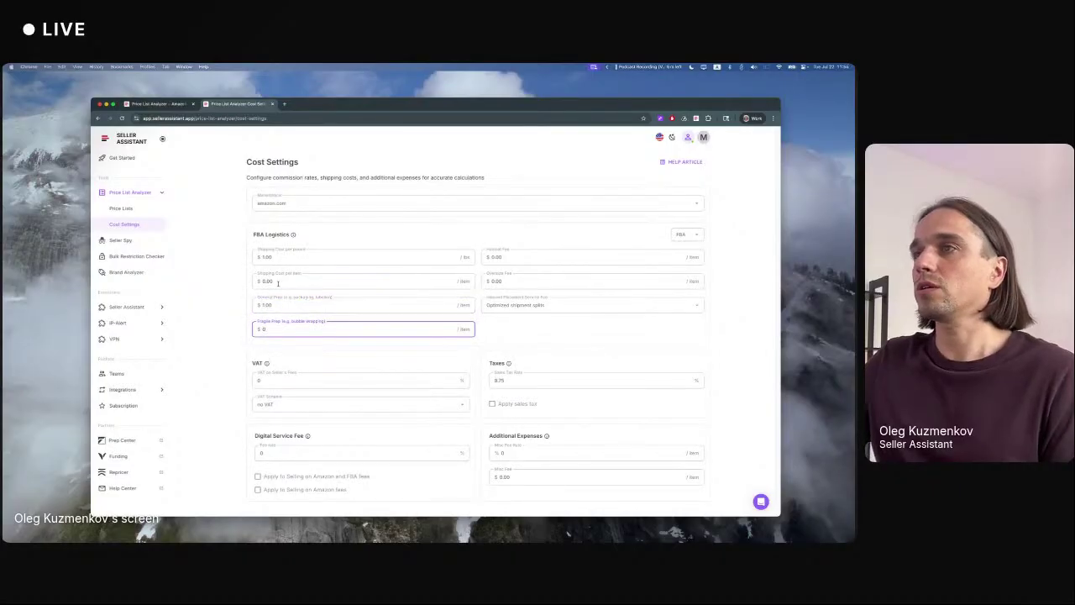
click(293, 258)
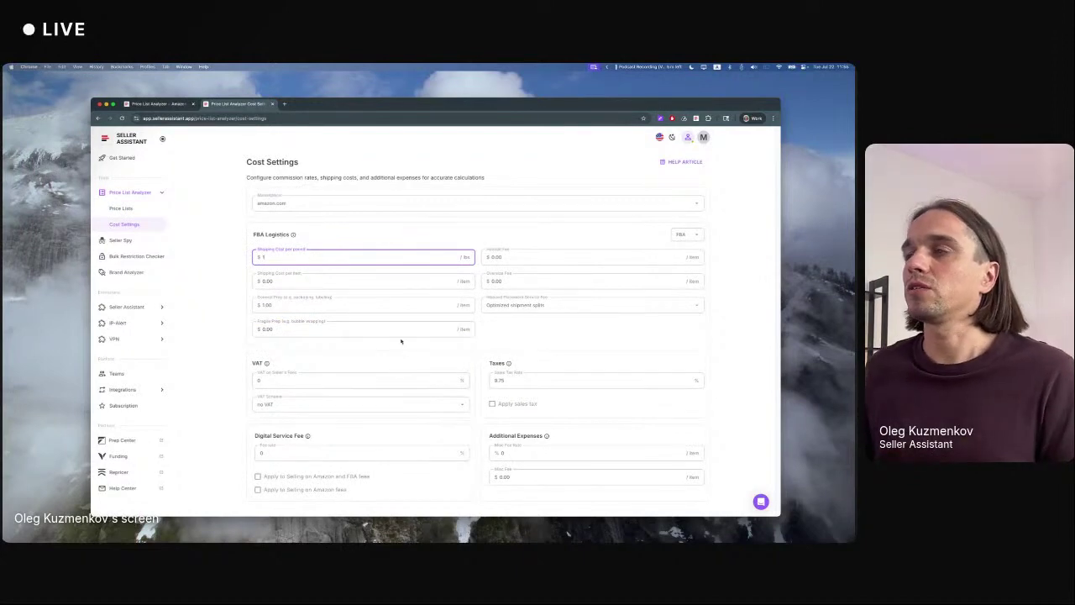
click(517, 307)
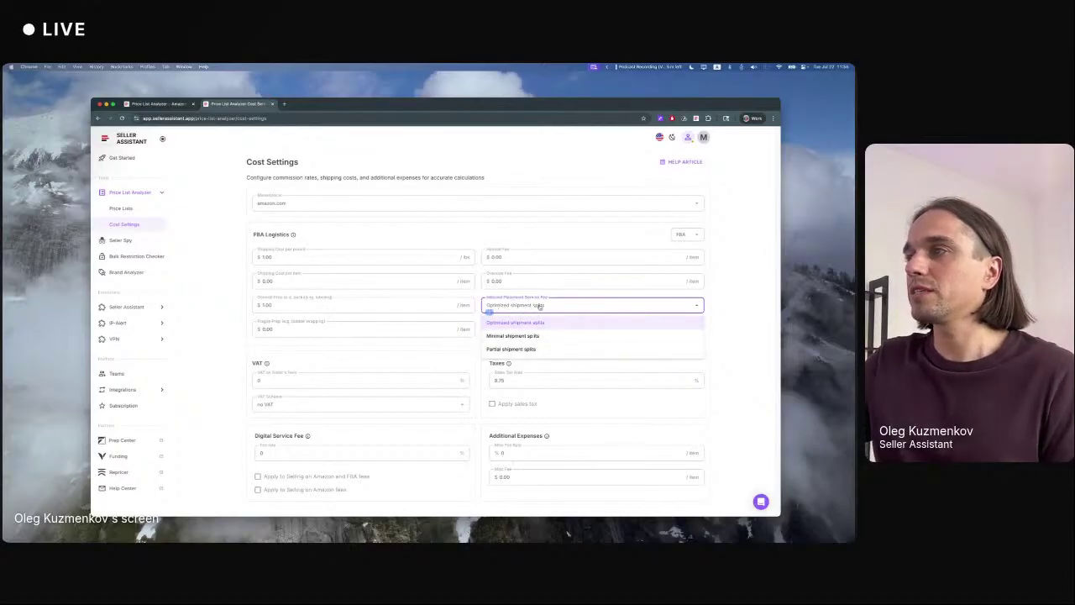
click(530, 252)
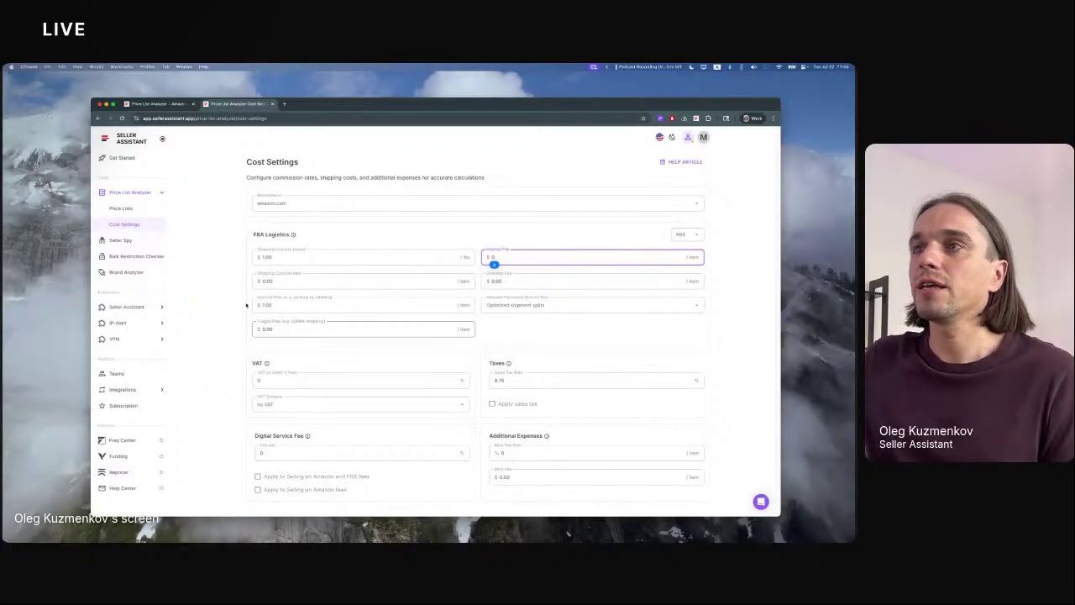
click(231, 245)
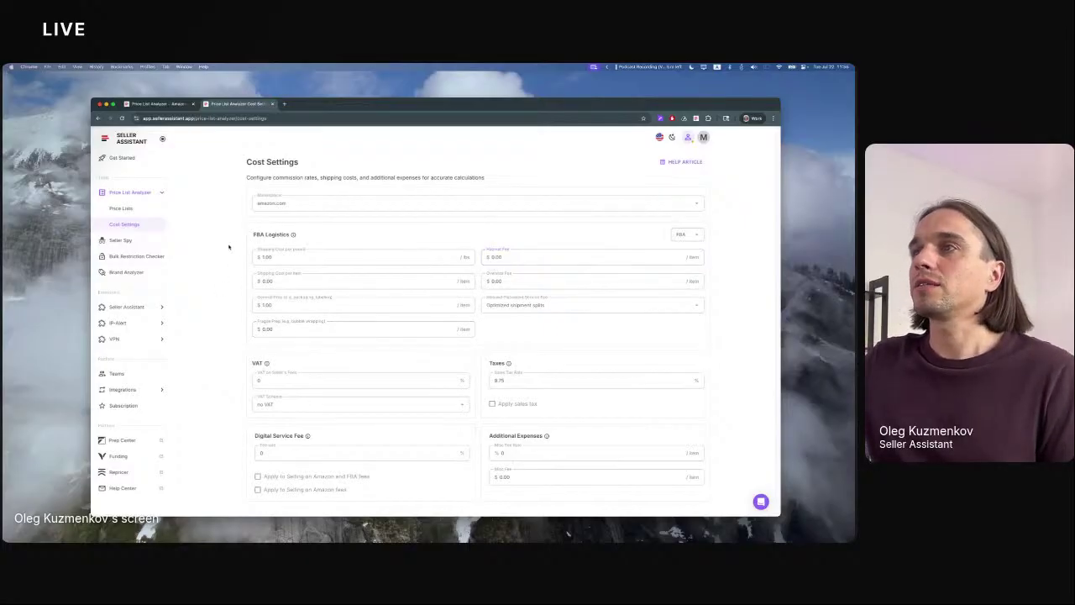
- Download the finished vas_pricelist analysis report as an .xlsx from Price Lists
click(144, 208)
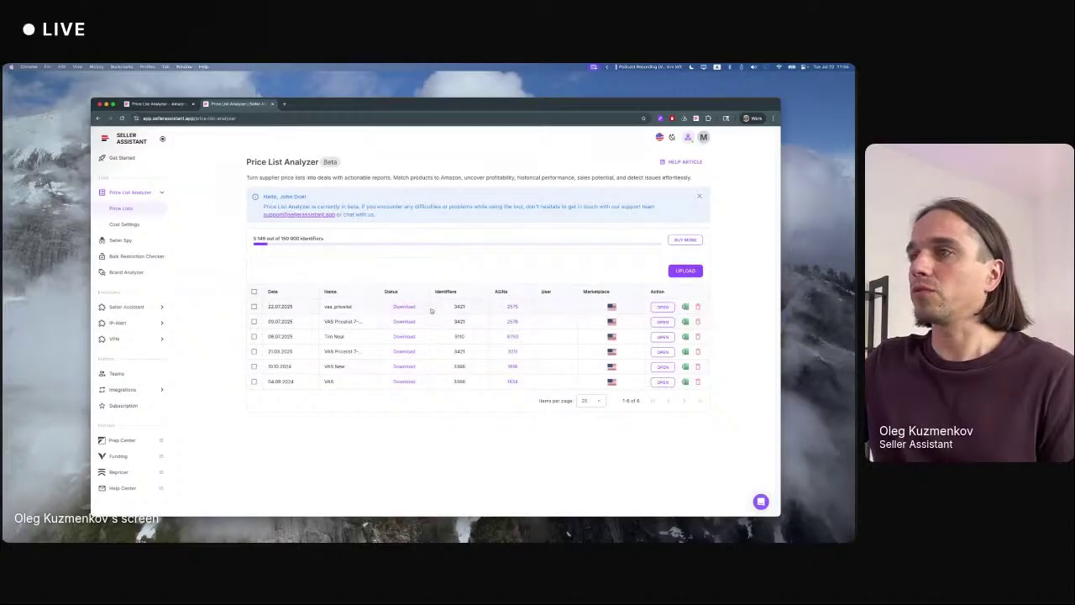
click(408, 307)
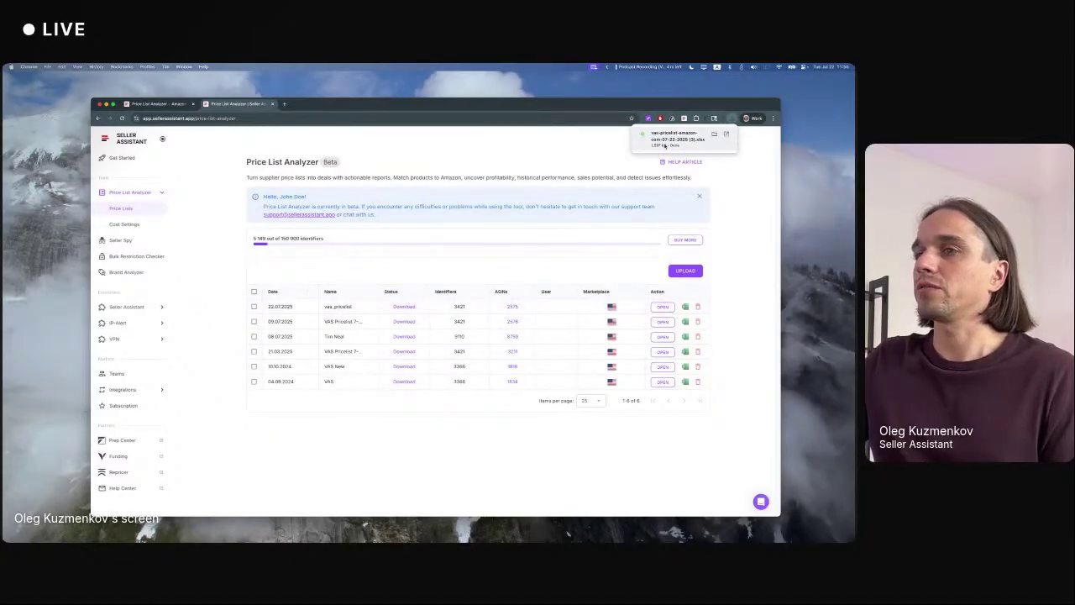
- Open the downloaded vas-pricelist report in Numbers and scroll across its columns
click(673, 148)
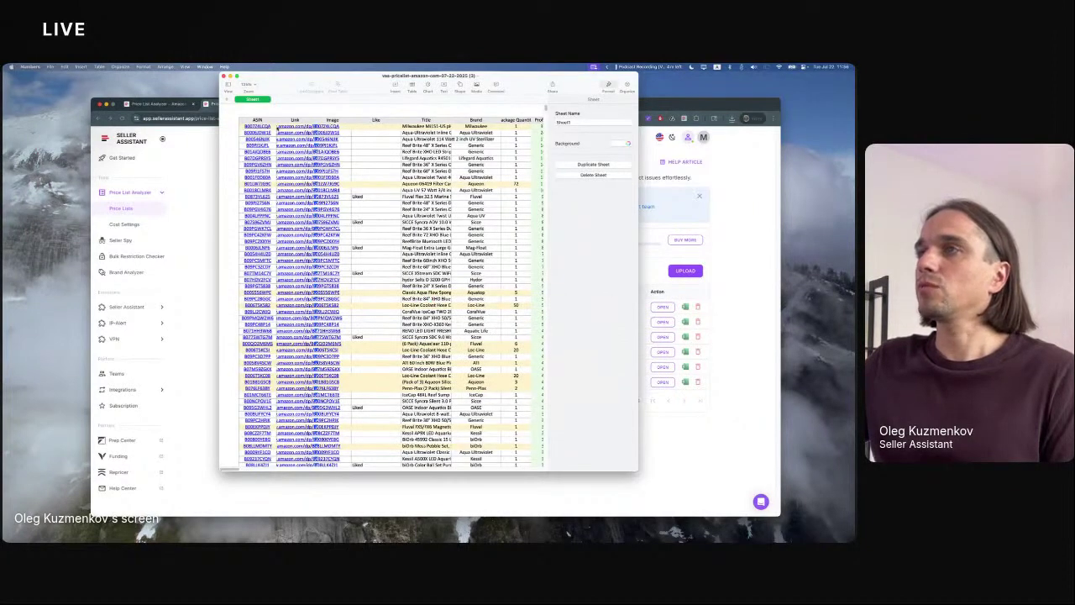
scroll(243, 466, right, 5)
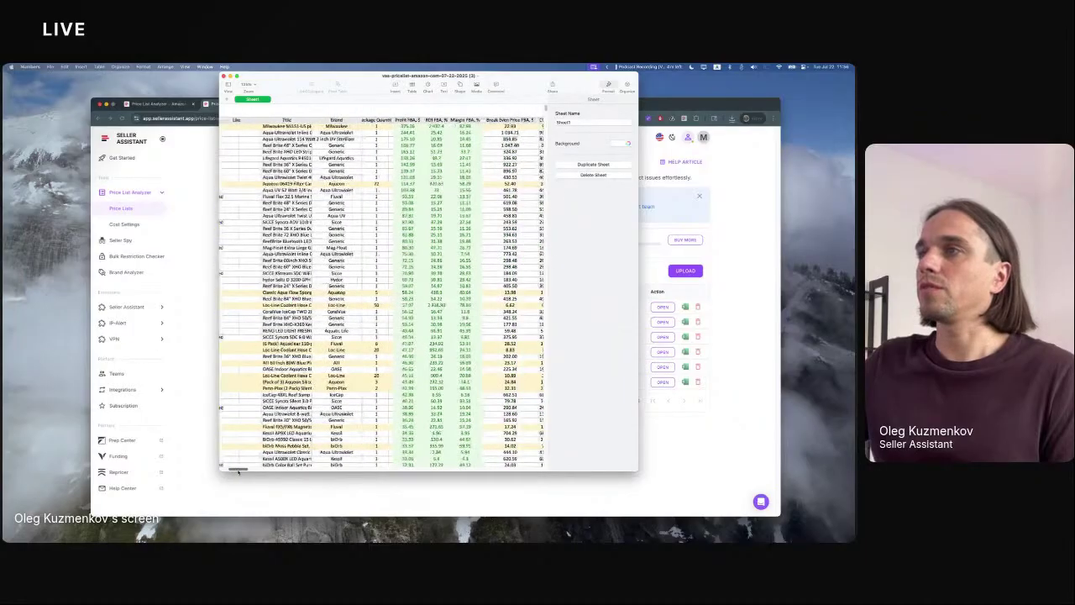
mouse_move(243, 472)
mouse_down()
mouse_move(509, 470)
mouse_move(223, 468)
mouse_move(244, 471)
mouse_up()
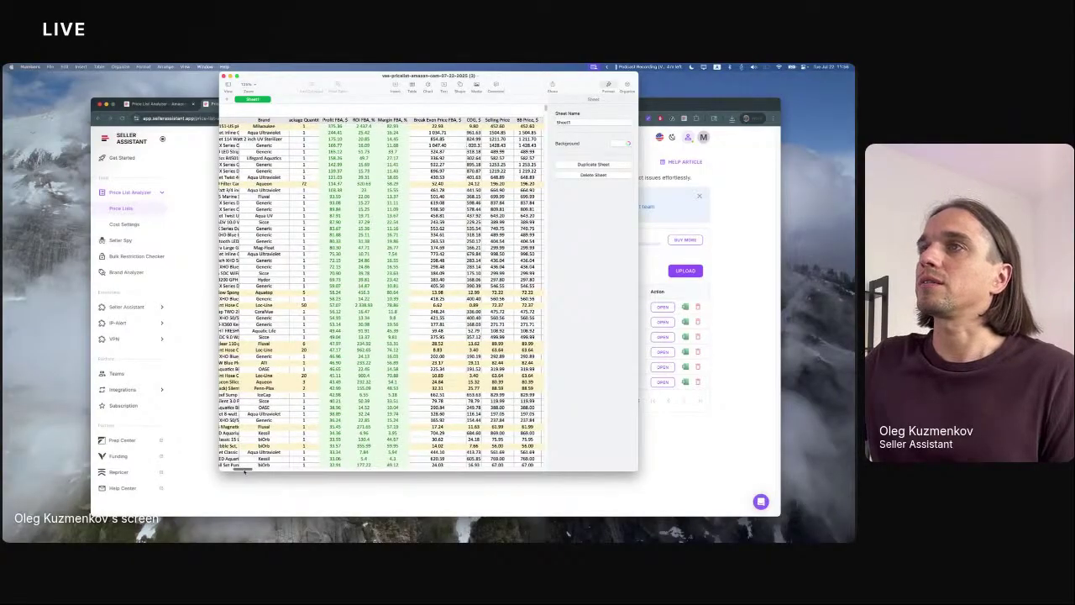
scroll(328, 209, left, 2)
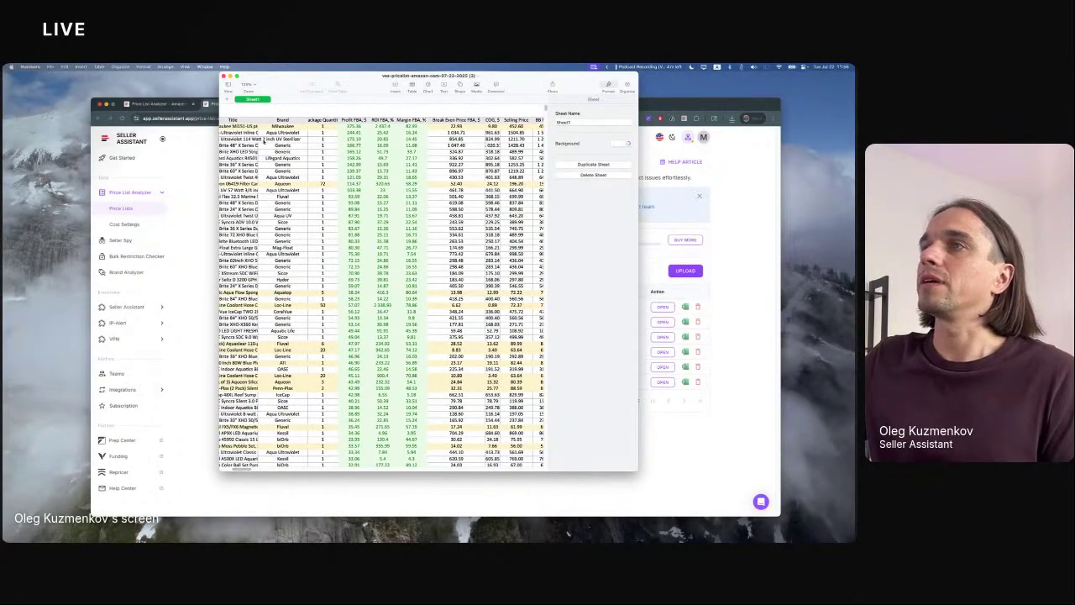
drag(239, 468, 294, 470)
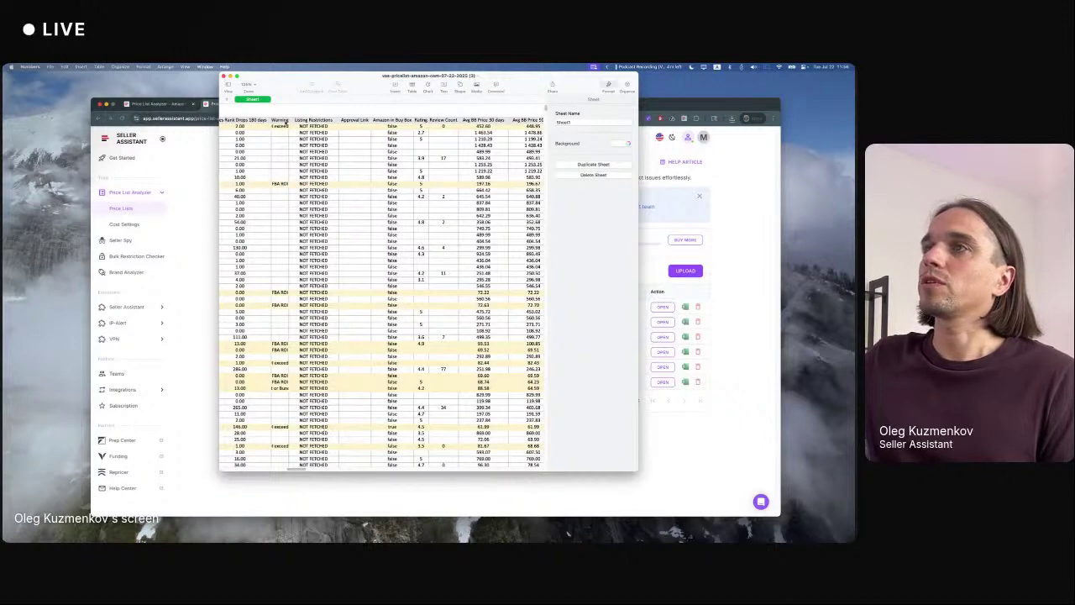
- Widen the Warning column to read it, then close the spreadsheet without saving
click(285, 125)
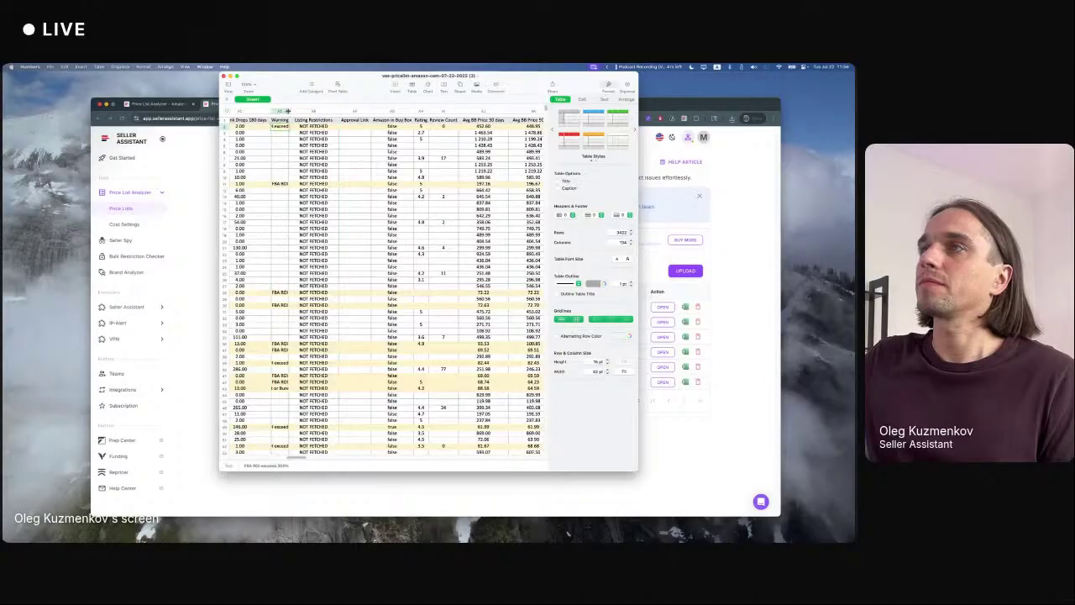
double_click(322, 112)
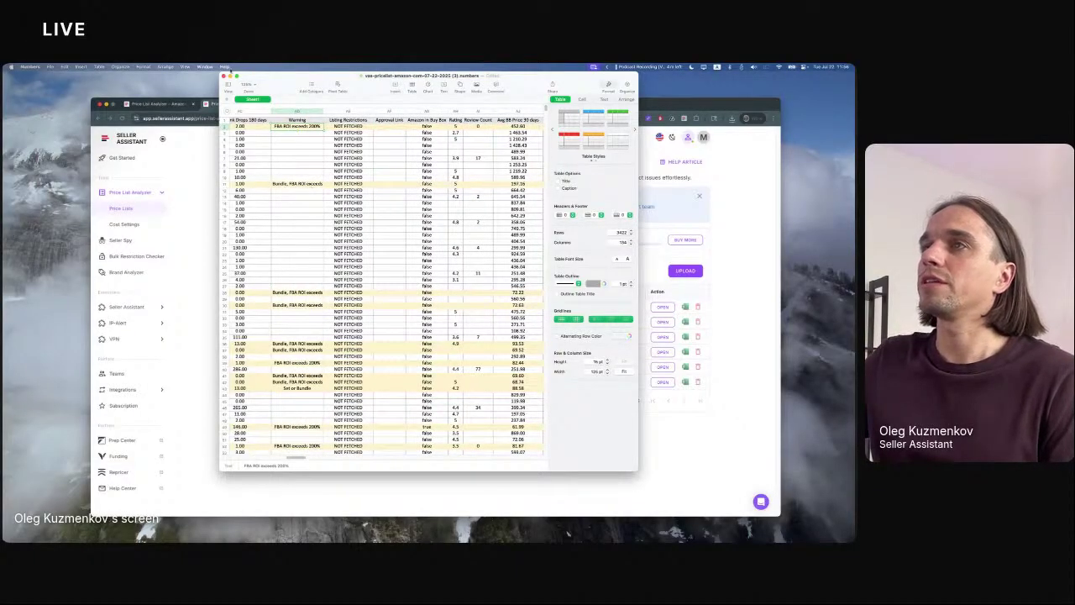
click(223, 76)
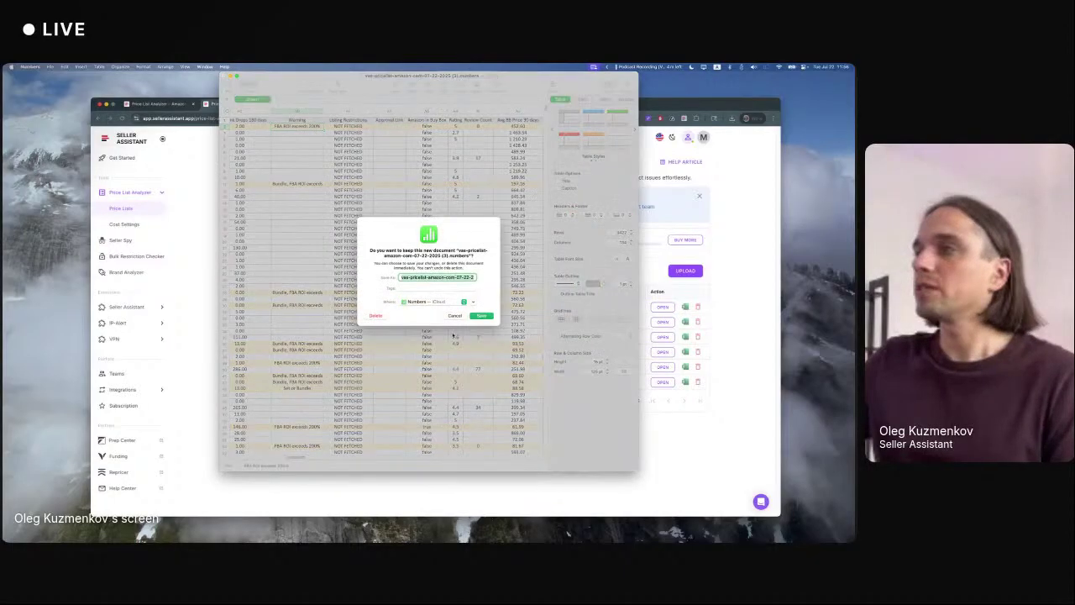
click(374, 316)
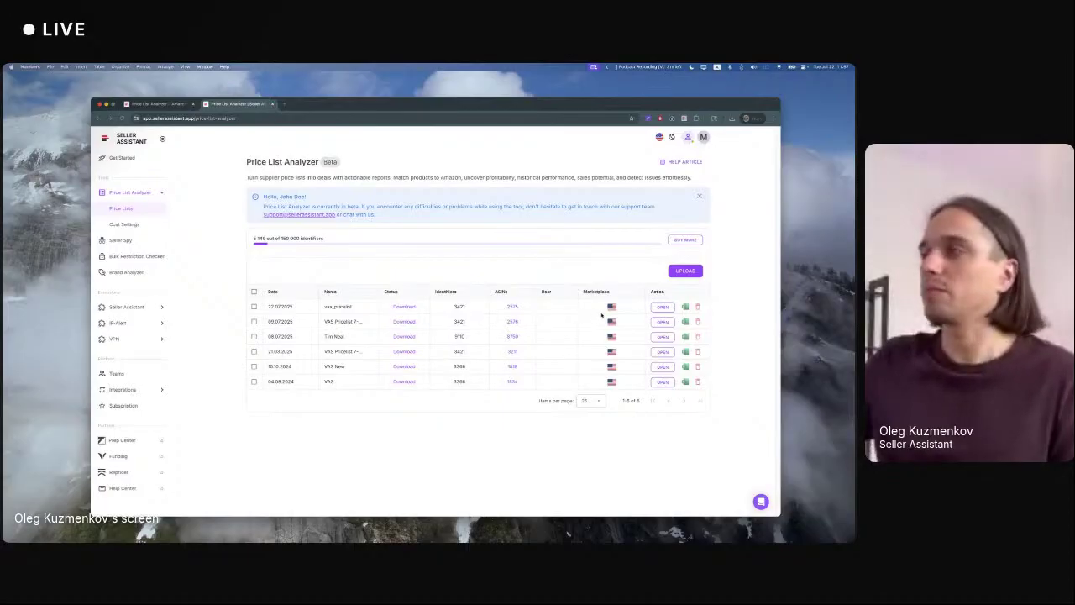
- Open the vas_pricelist analysis showing 3431 products with profit, ROI and margin
click(661, 306)
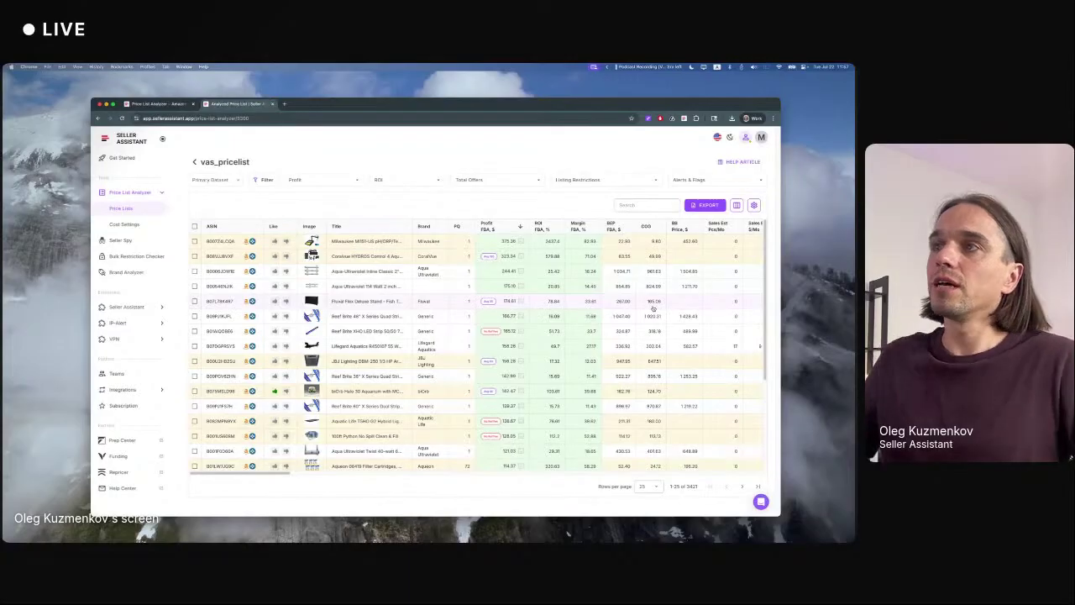
click(319, 180)
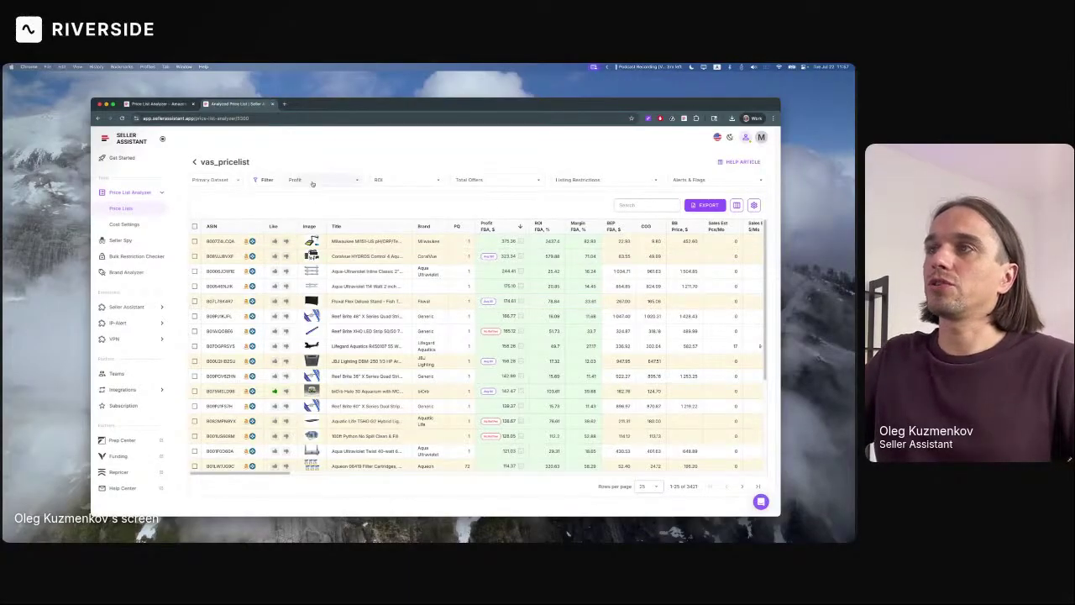
- Set the FBA profit filter to at least $1, narrowing results to 564 products
click(329, 220)
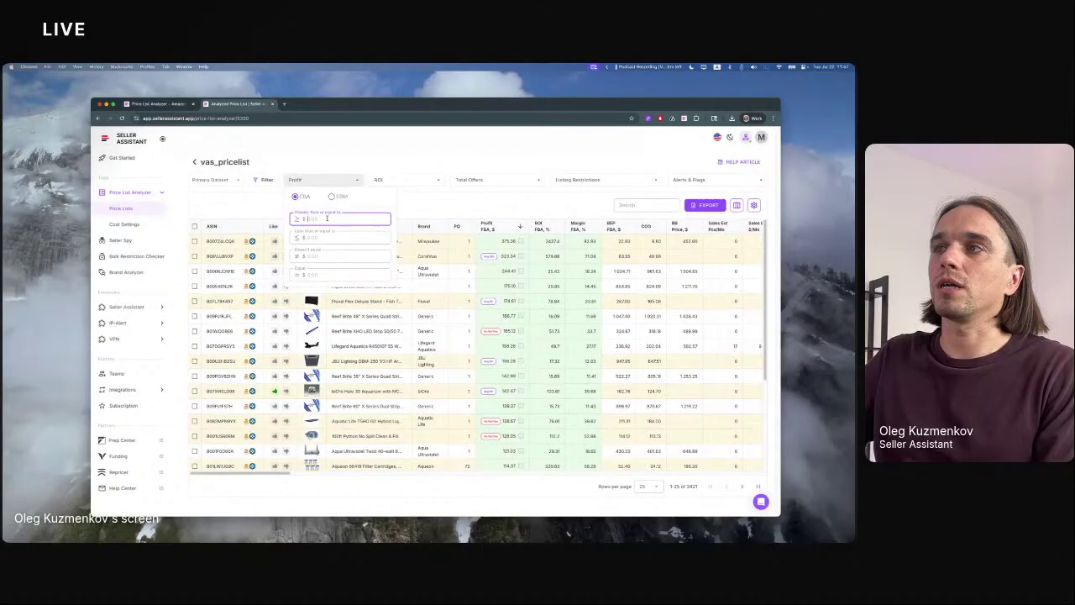
text(1)
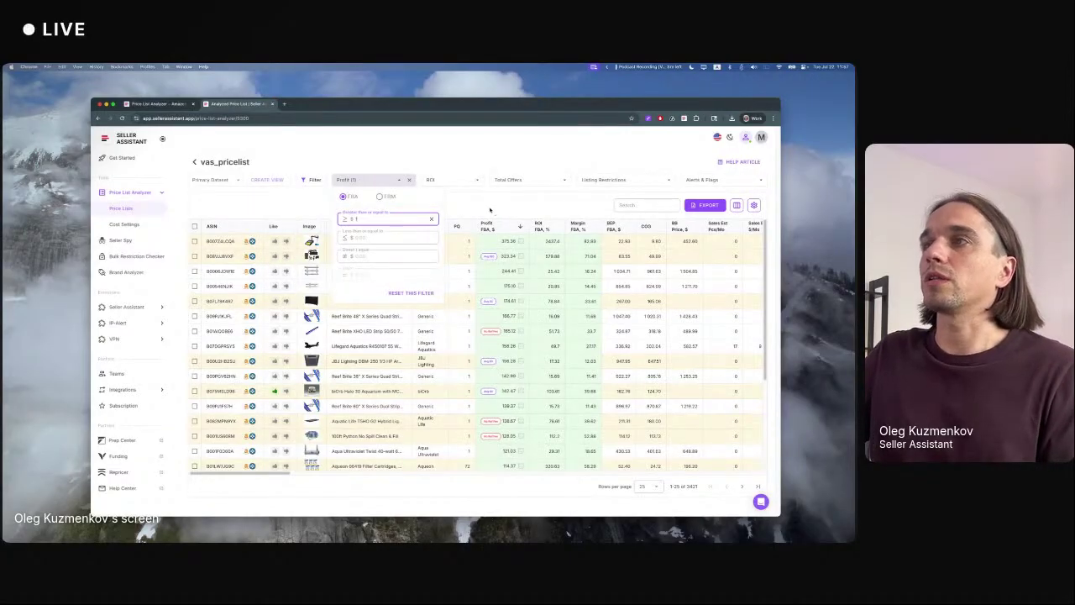
click(492, 212)
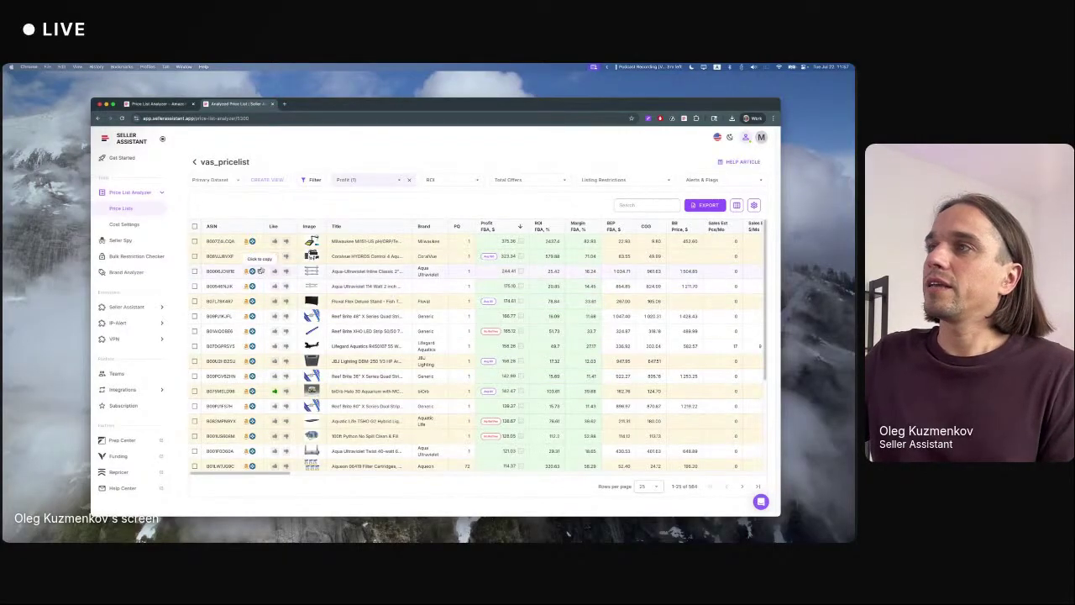
- Set Amazon in BB, Hazmat, Meltable and Variations to No, leaving 385 products
click(712, 181)
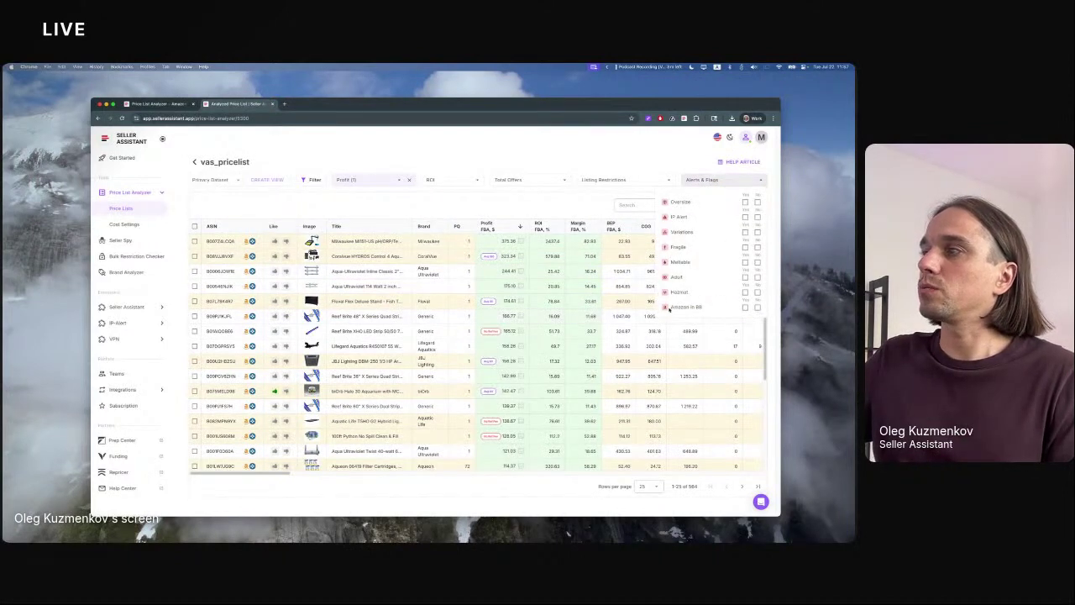
click(758, 307)
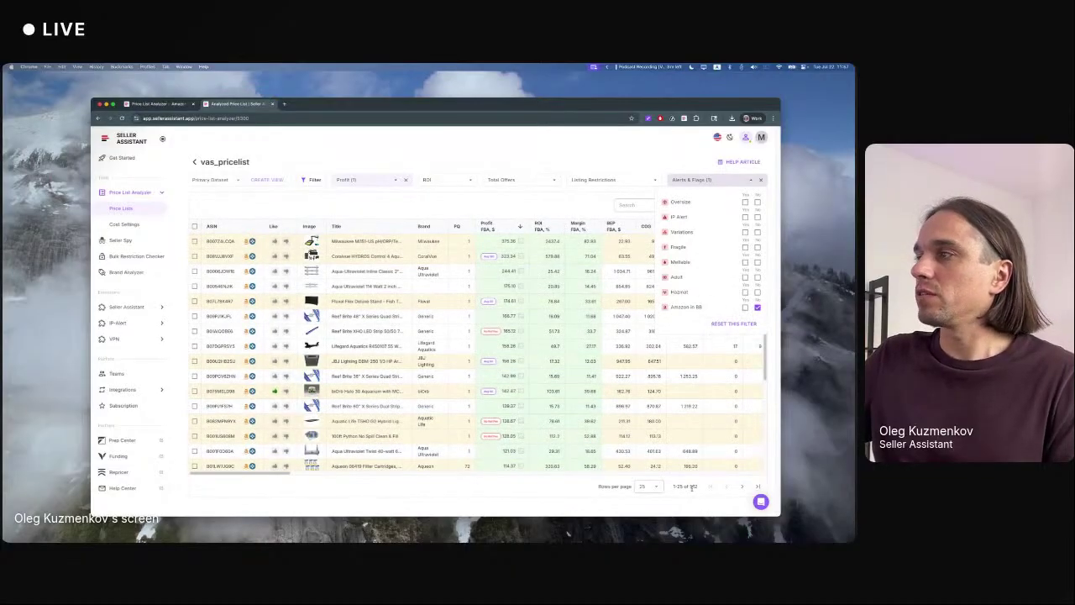
click(758, 293)
click(758, 262)
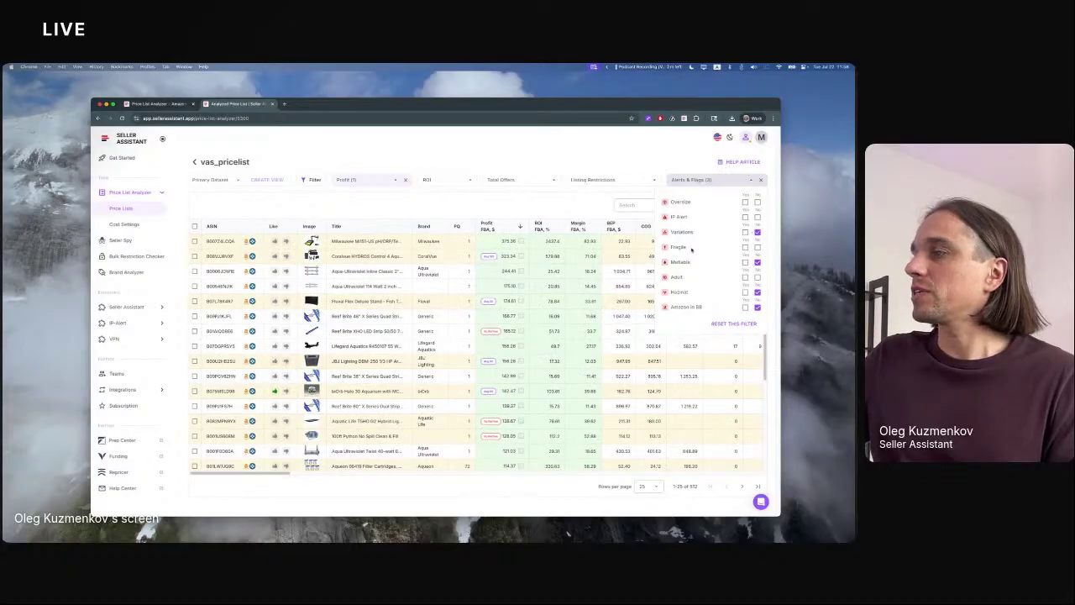
click(758, 234)
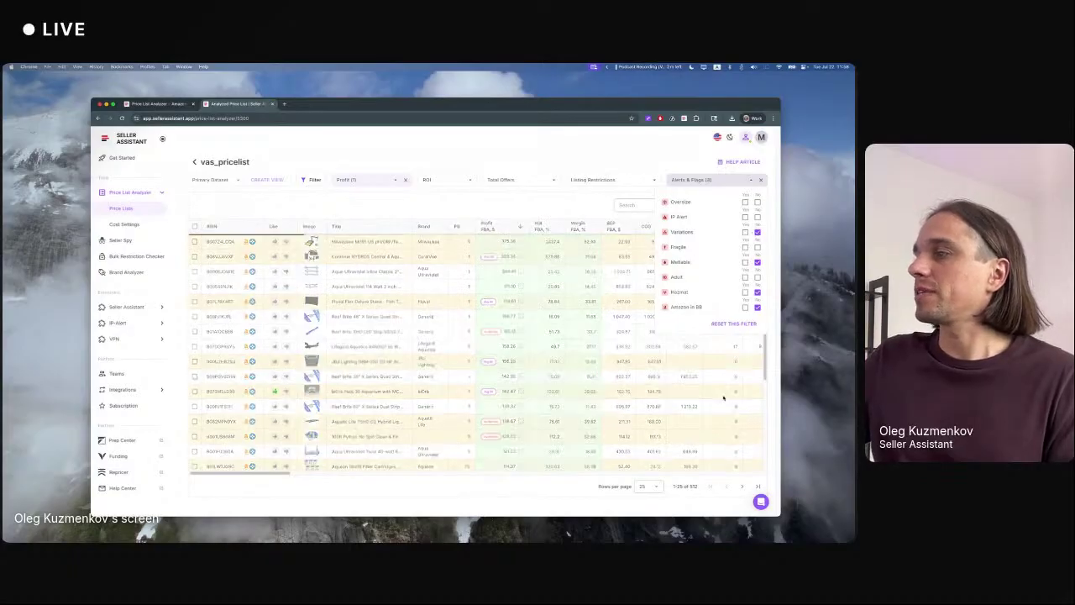
click(615, 505)
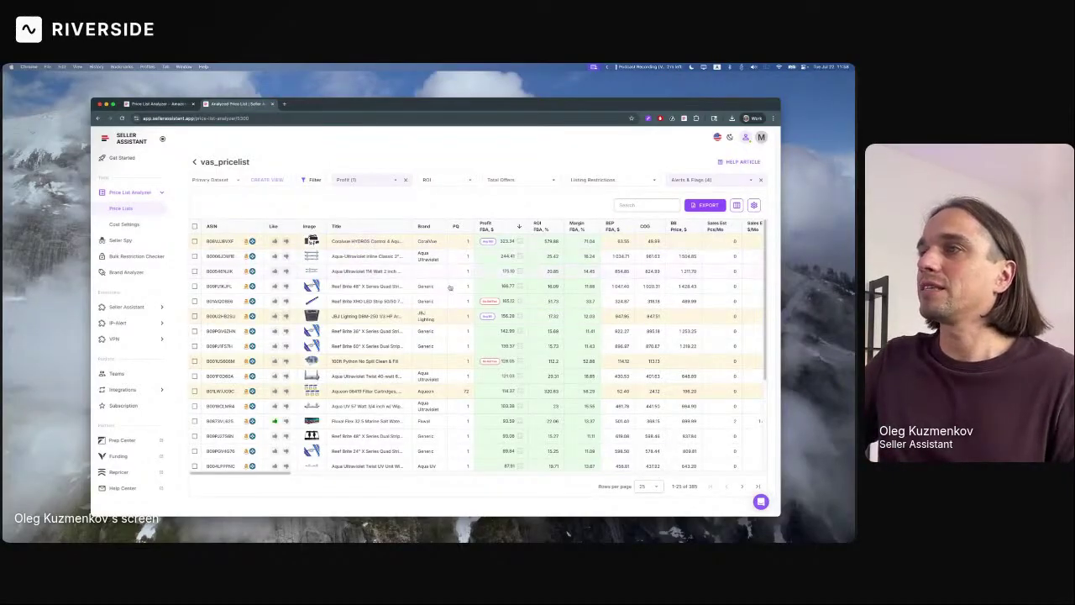
- Add a new filter on the Brand field
click(310, 180)
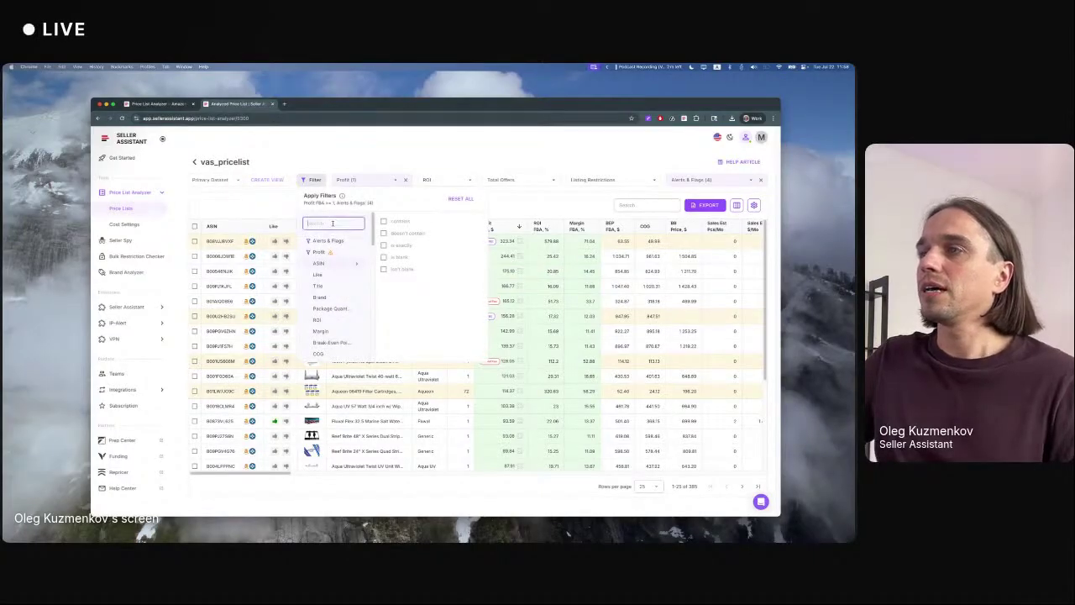
text(bran)
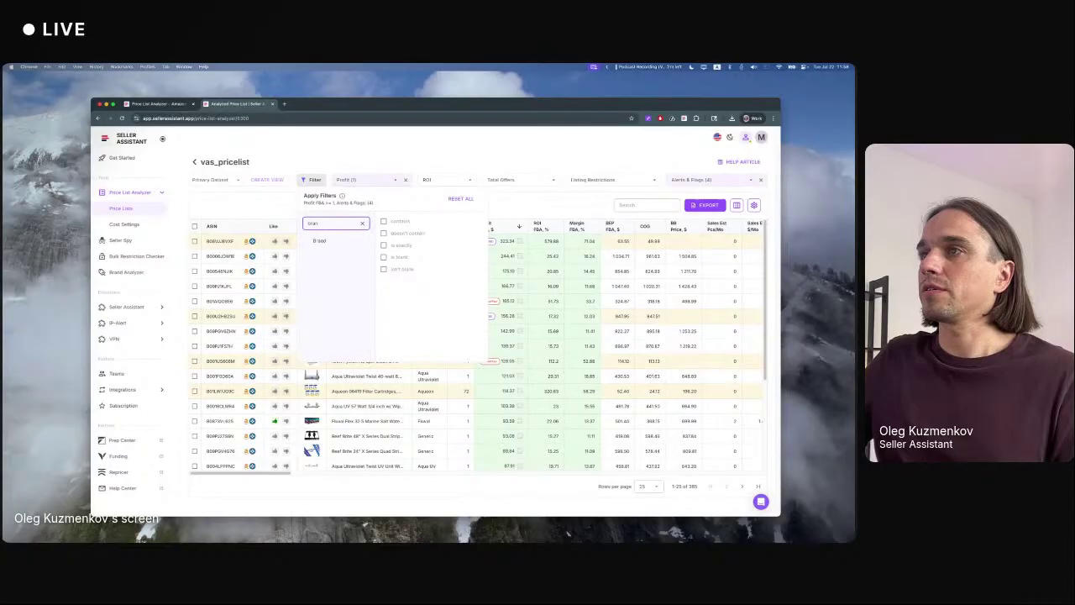
click(363, 223)
scroll(325, 277, down, 3)
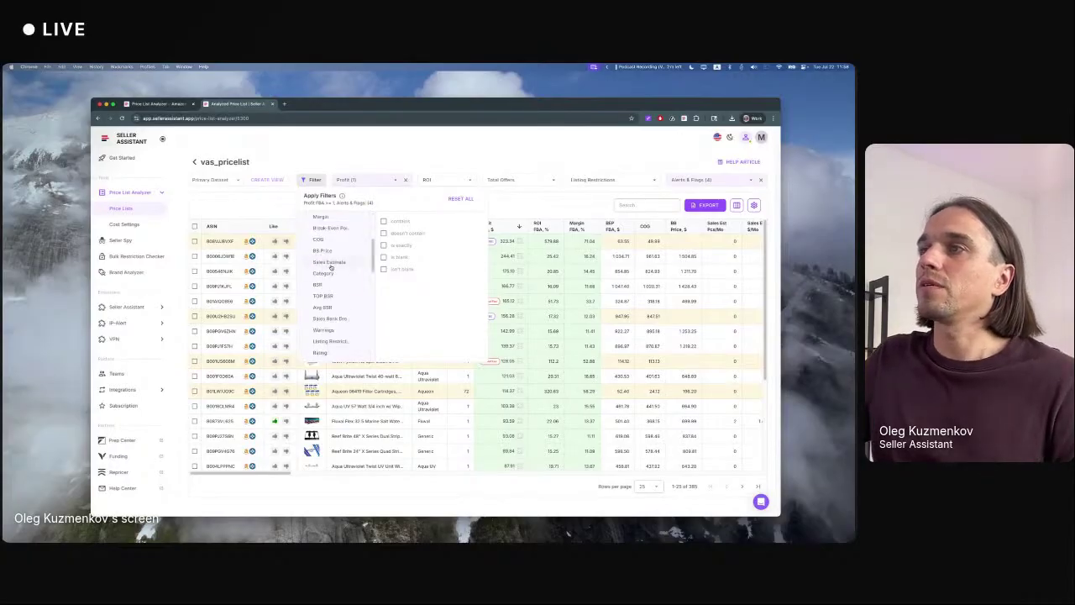
scroll(328, 252, down, 6)
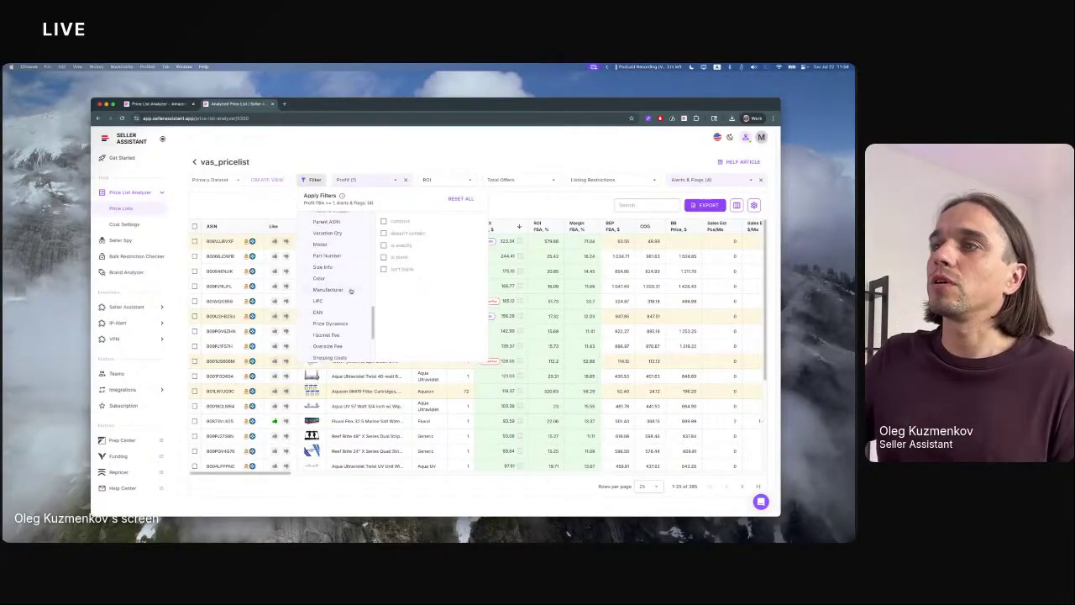
scroll(346, 302, up, 5)
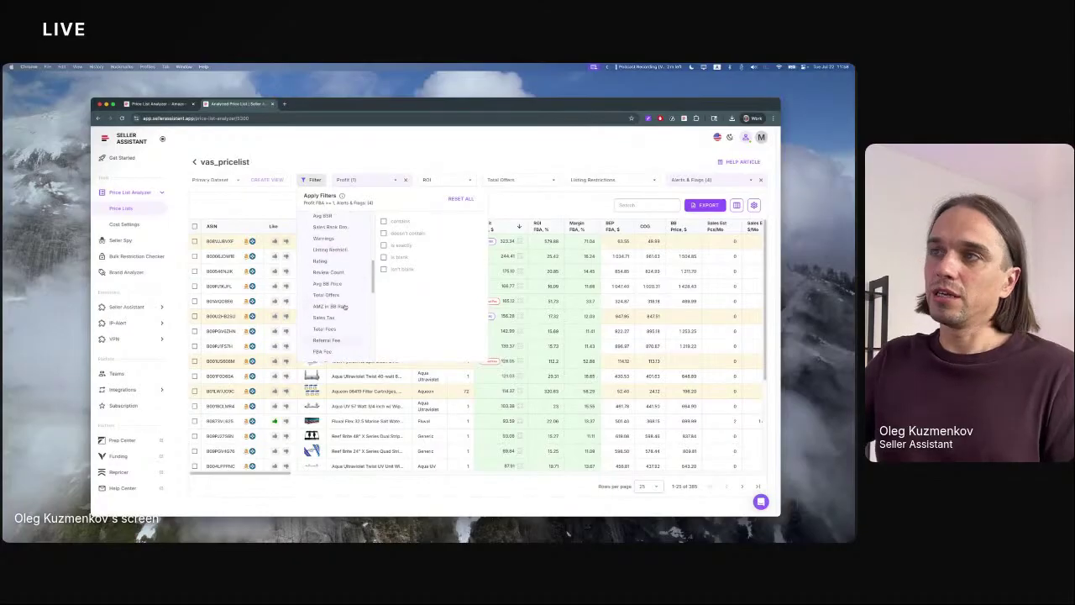
scroll(344, 307, up, 4)
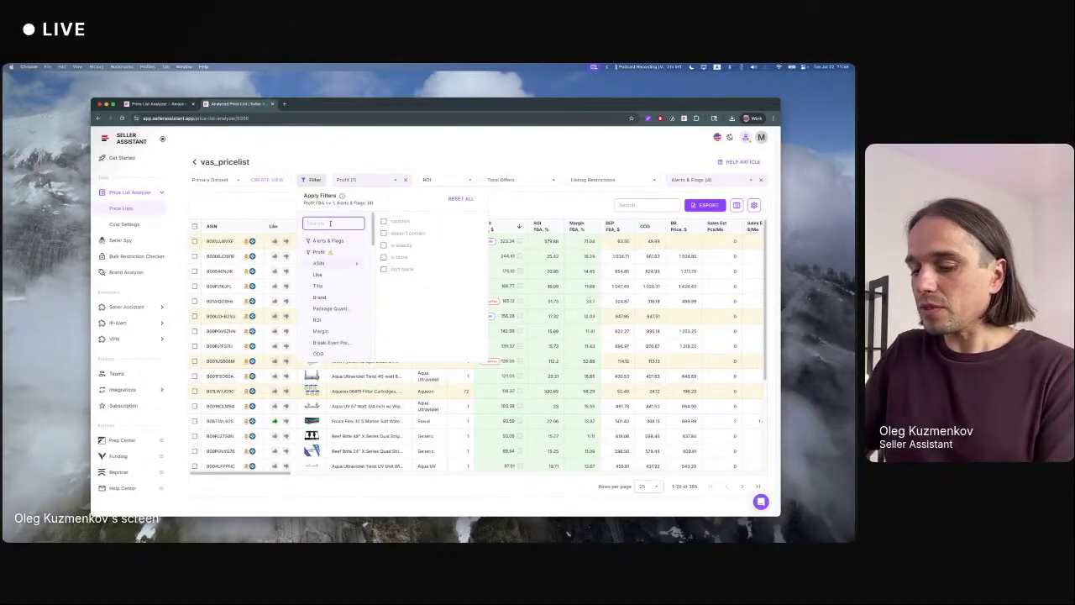
text(bra)
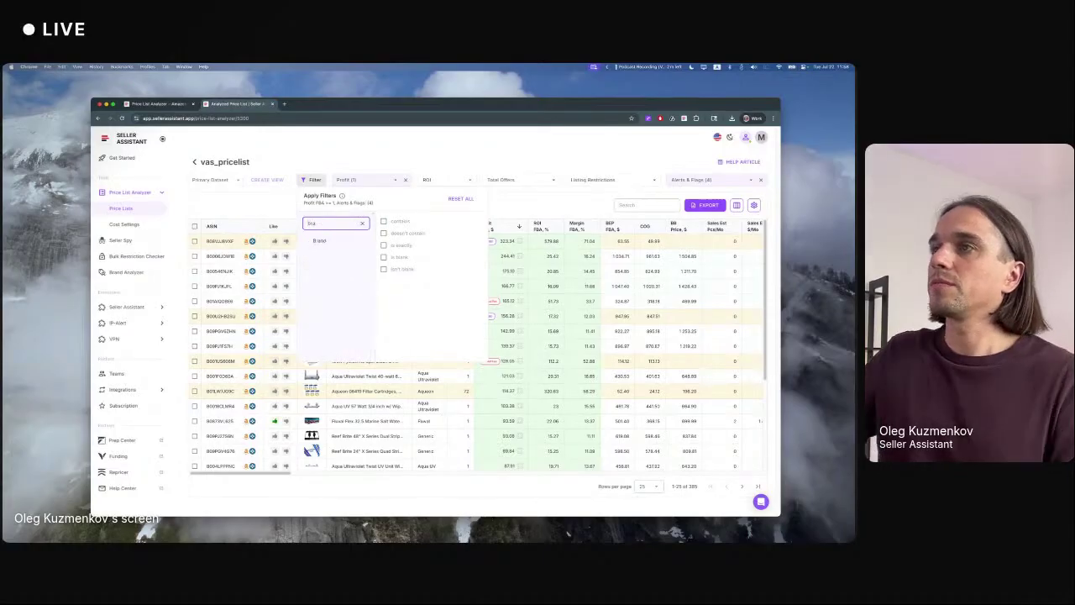
click(332, 243)
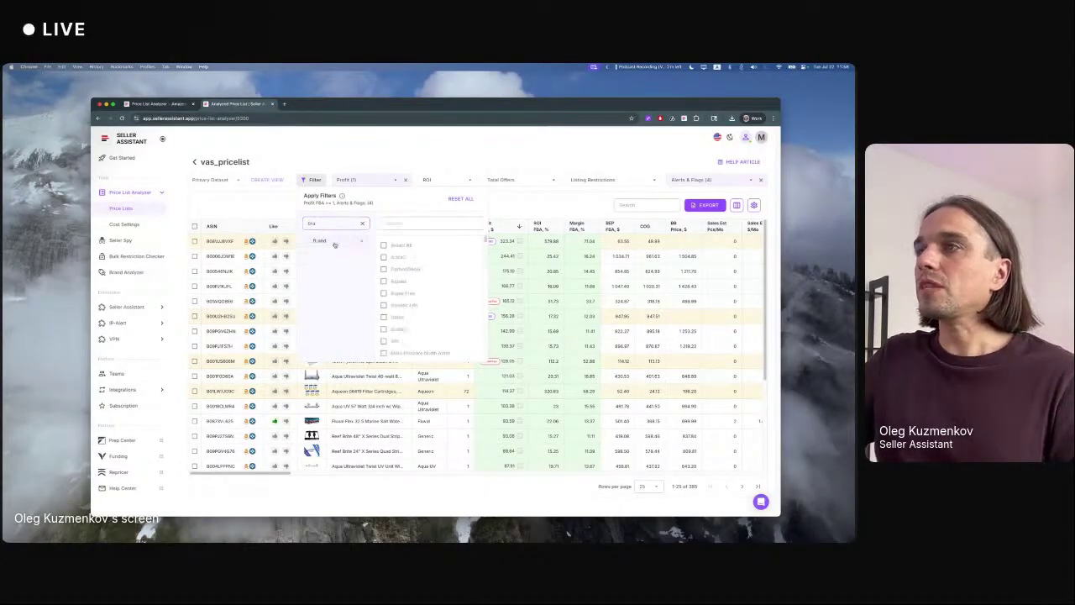
- Select all brands except Generic, trimming results to 354 products
click(384, 244)
click(401, 222)
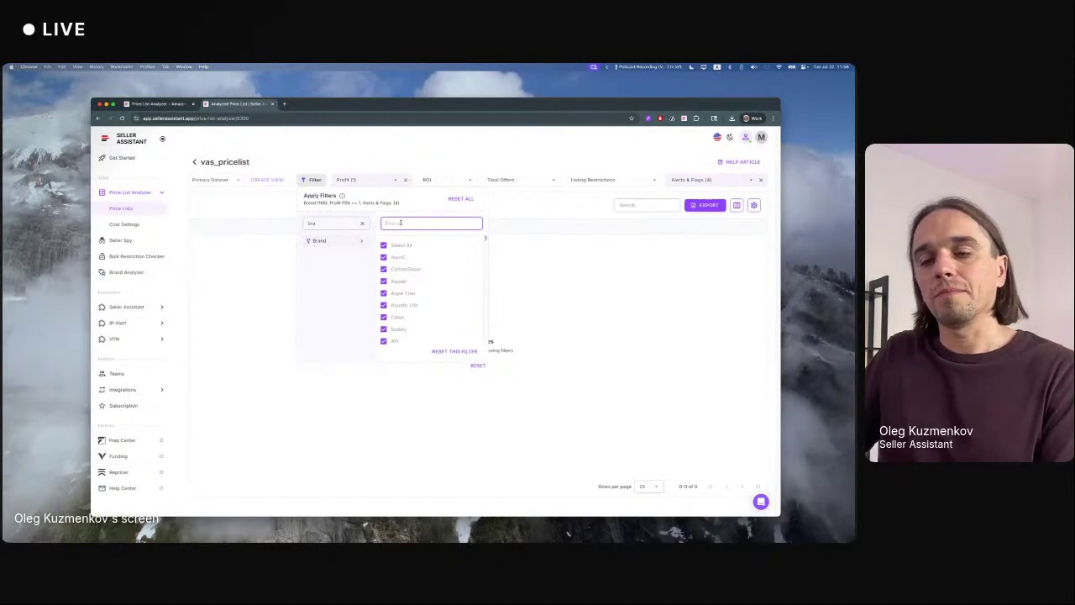
text(gen)
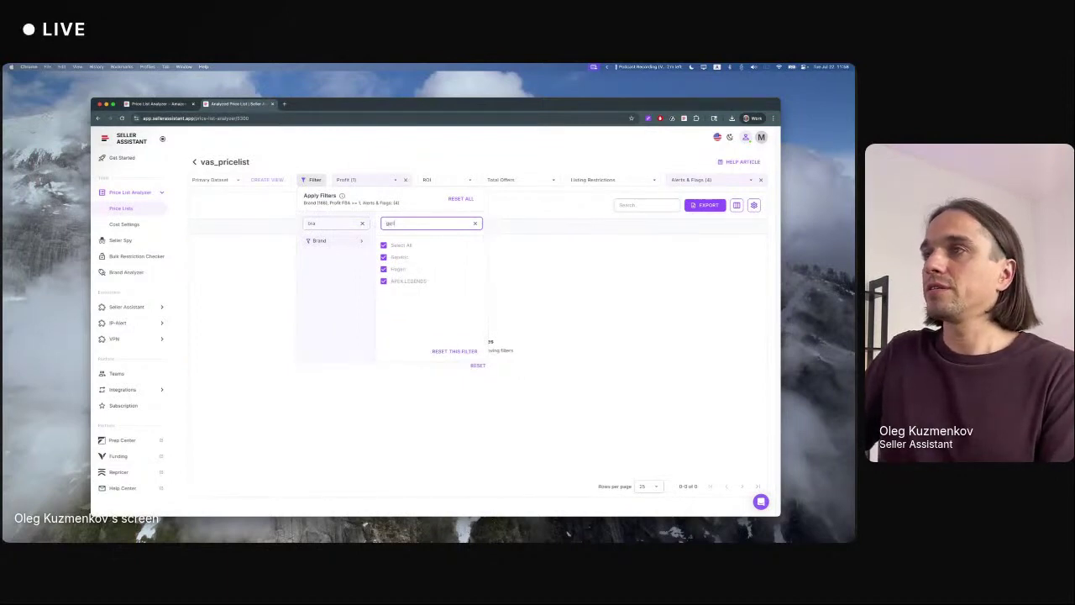
click(383, 257)
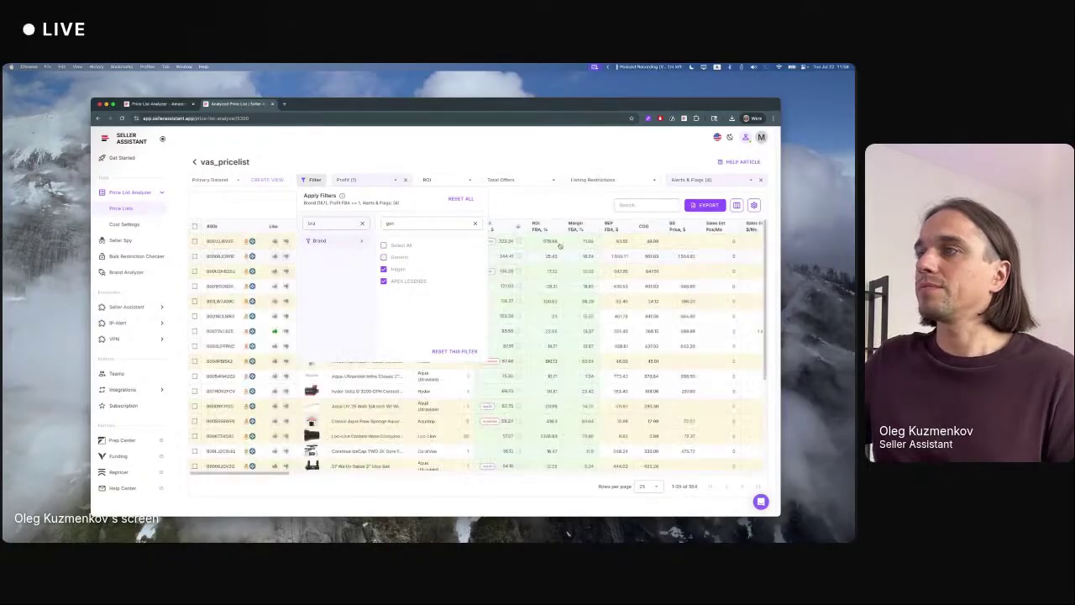
click(576, 223)
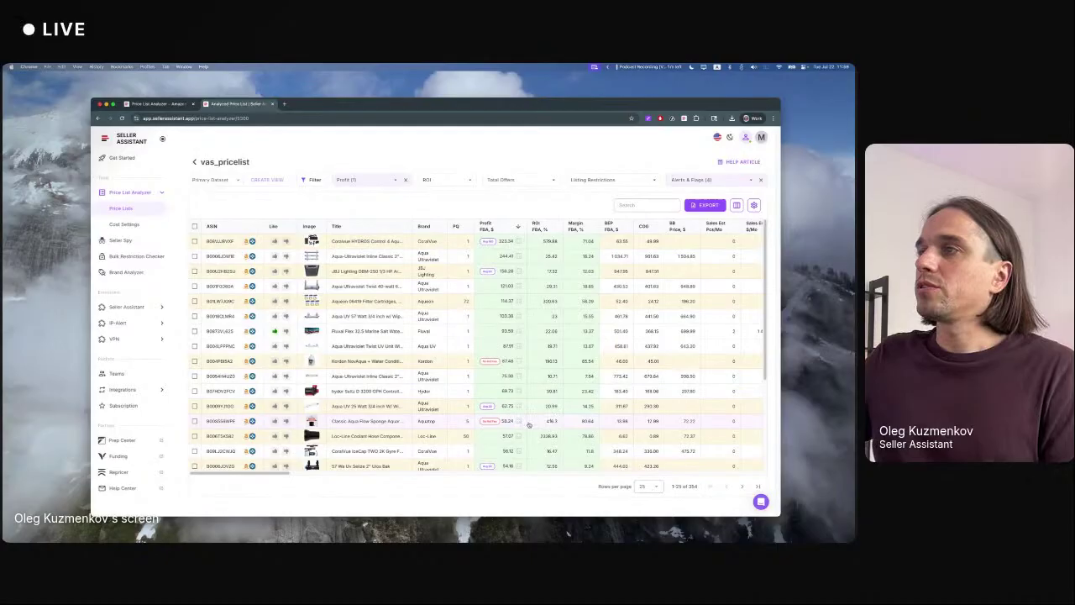
scroll(507, 433, down, 3)
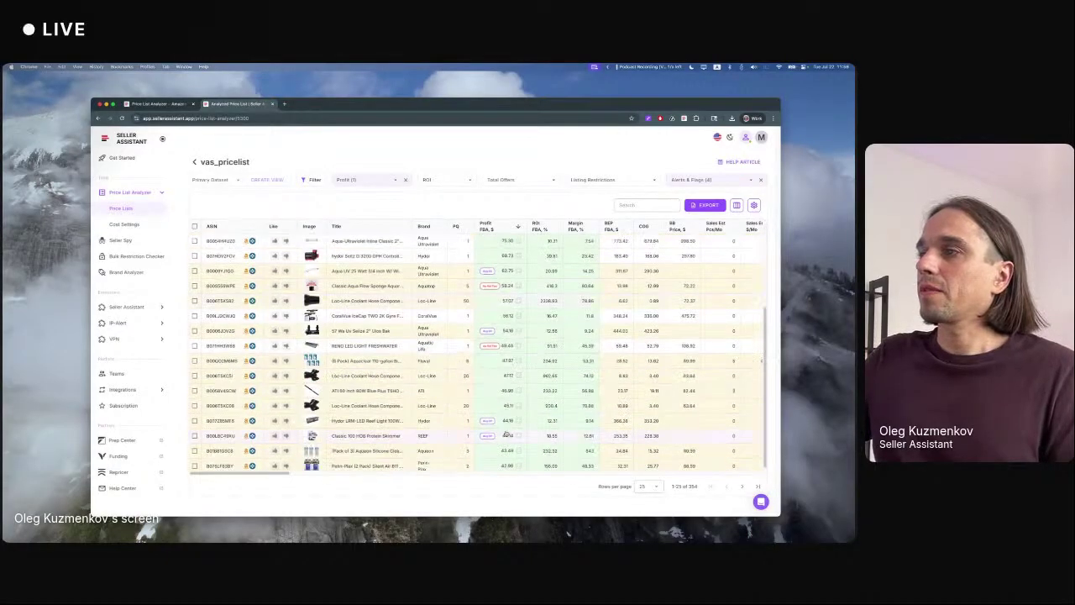
scroll(403, 420, up, 2)
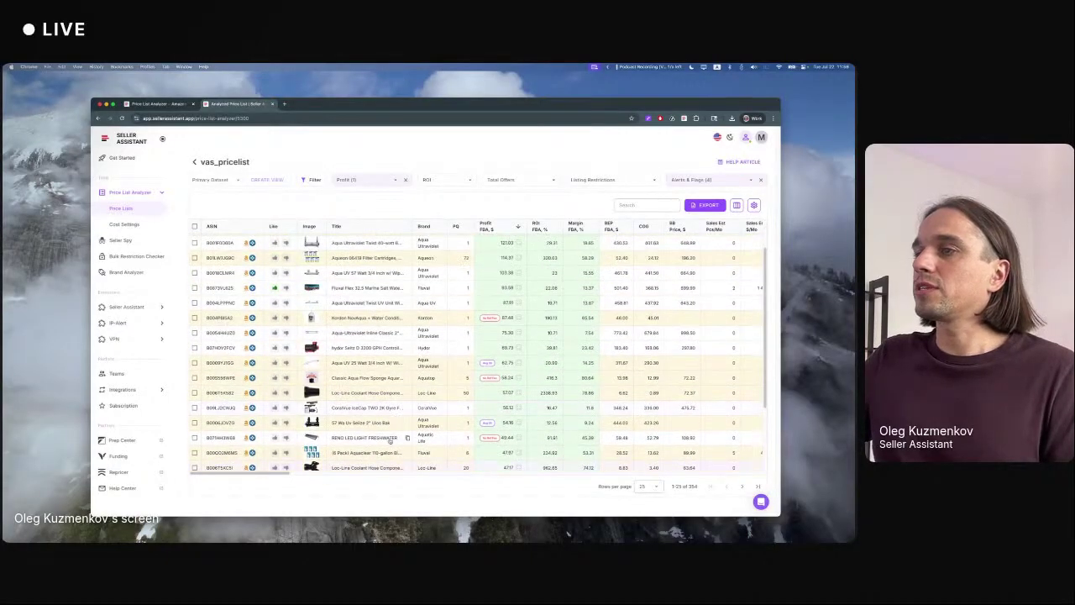
scroll(391, 441, up, 3)
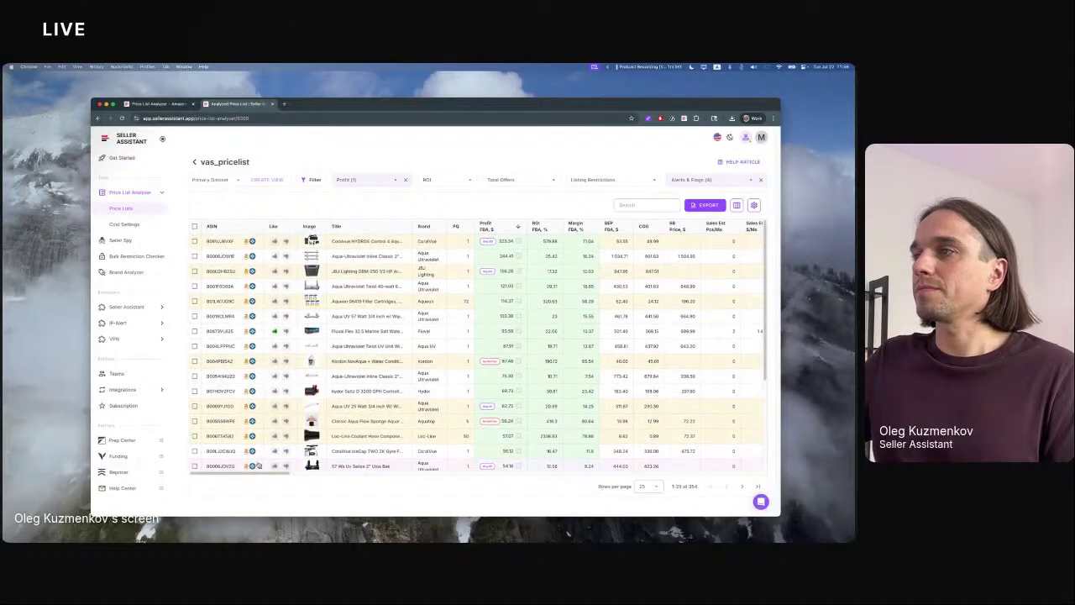
drag(259, 470, 366, 475)
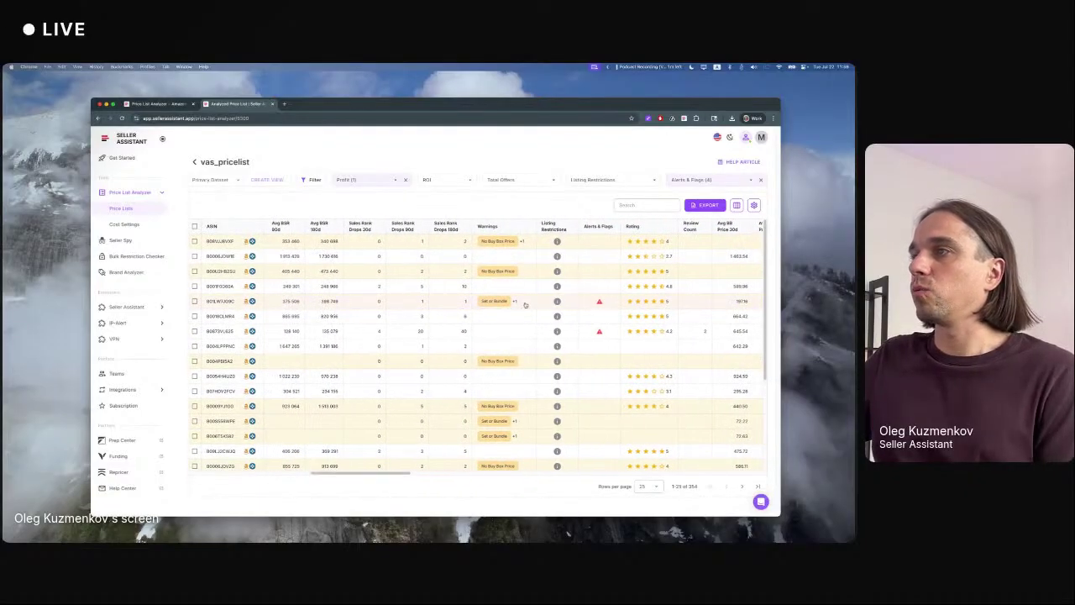
scroll(464, 444, left, 10)
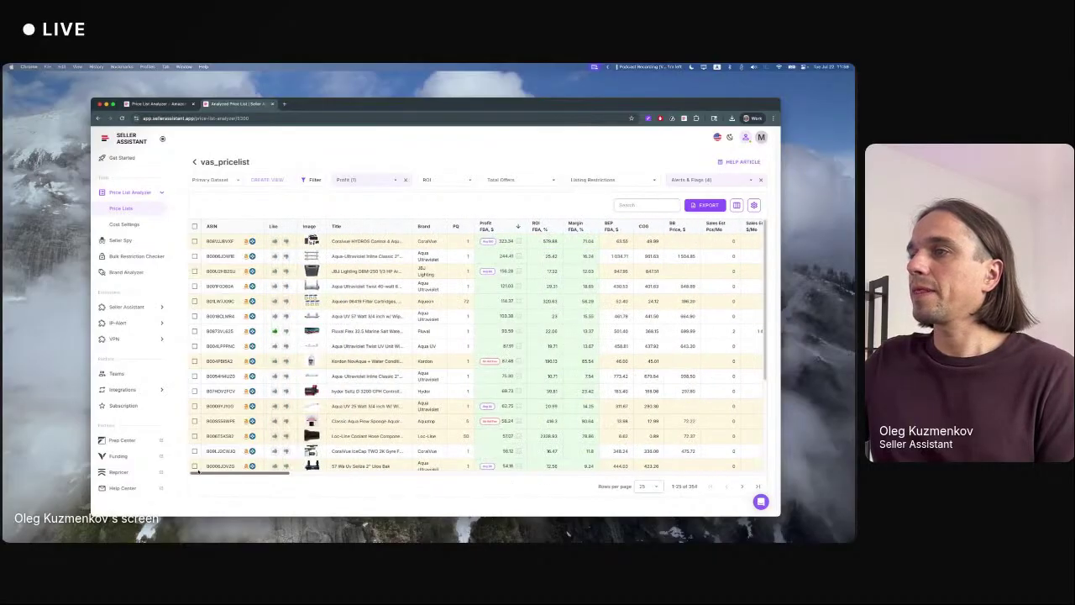
- Reorder the columns so Warnings follows the product Title, showing flags like No Buy Box Price
click(736, 205)
scroll(640, 317, down, 5)
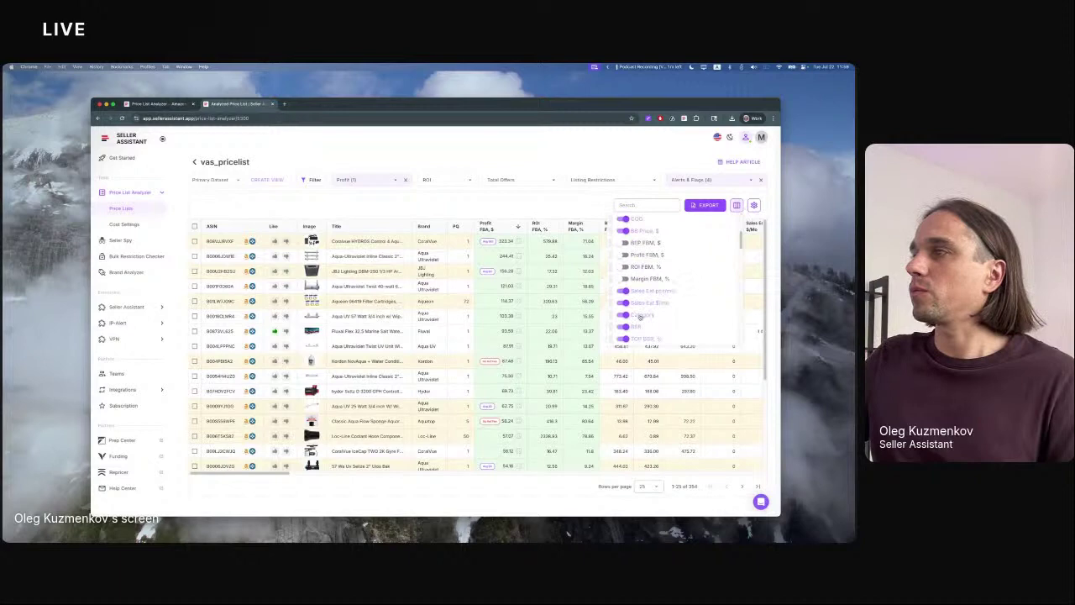
scroll(640, 317, down, 3)
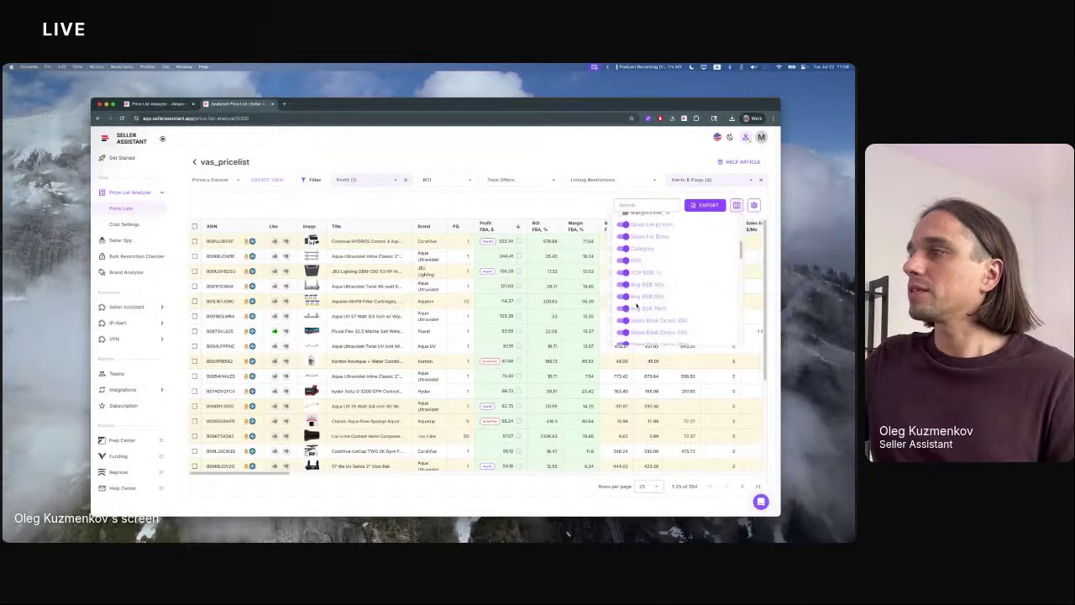
scroll(635, 306, down, 3)
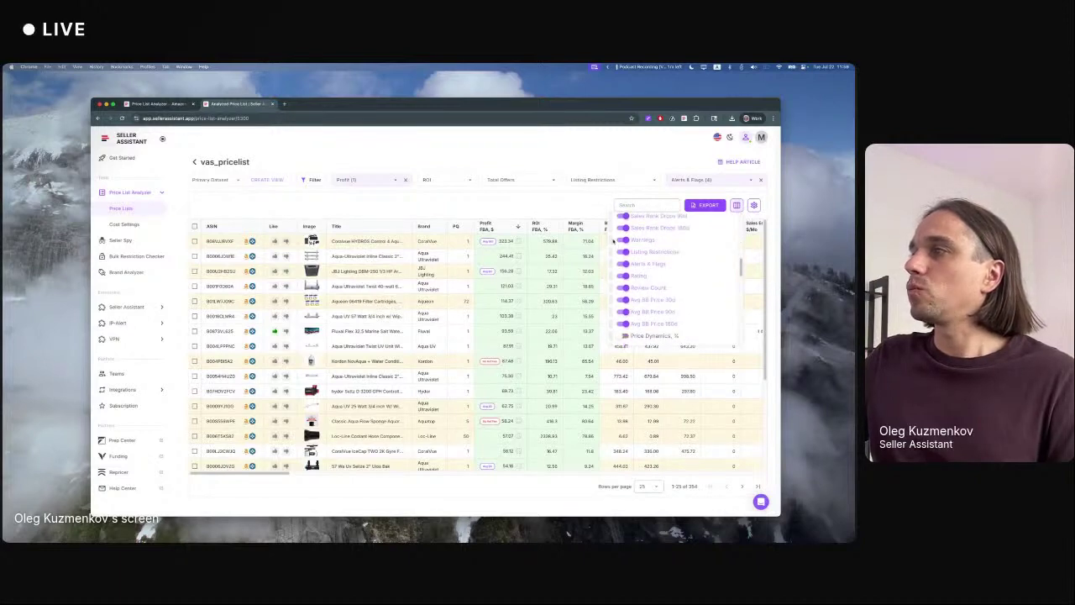
drag(613, 241, 640, 269)
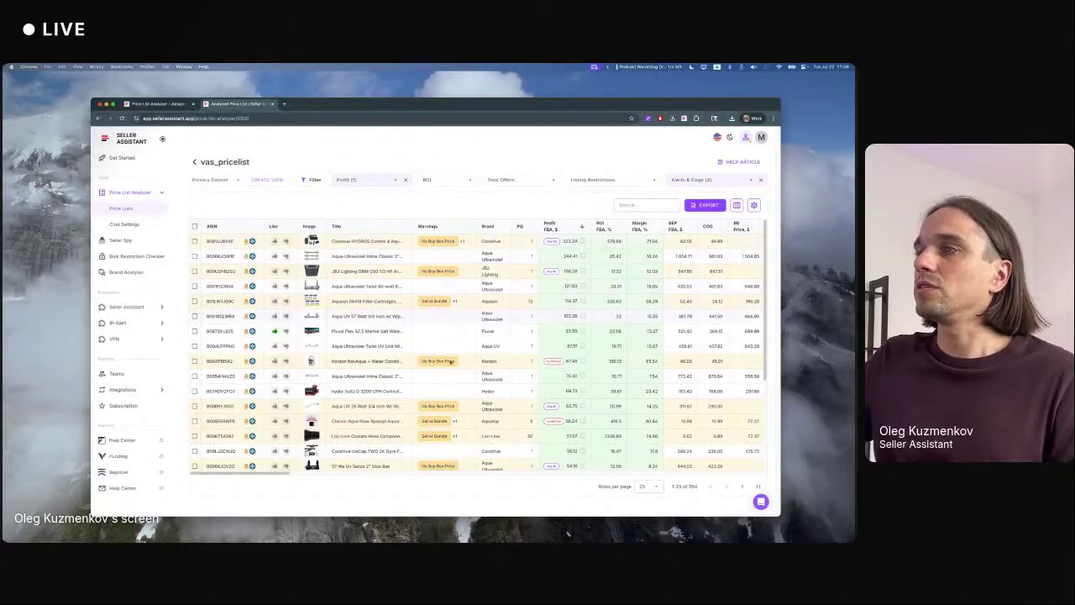
mouse_move(448, 427)
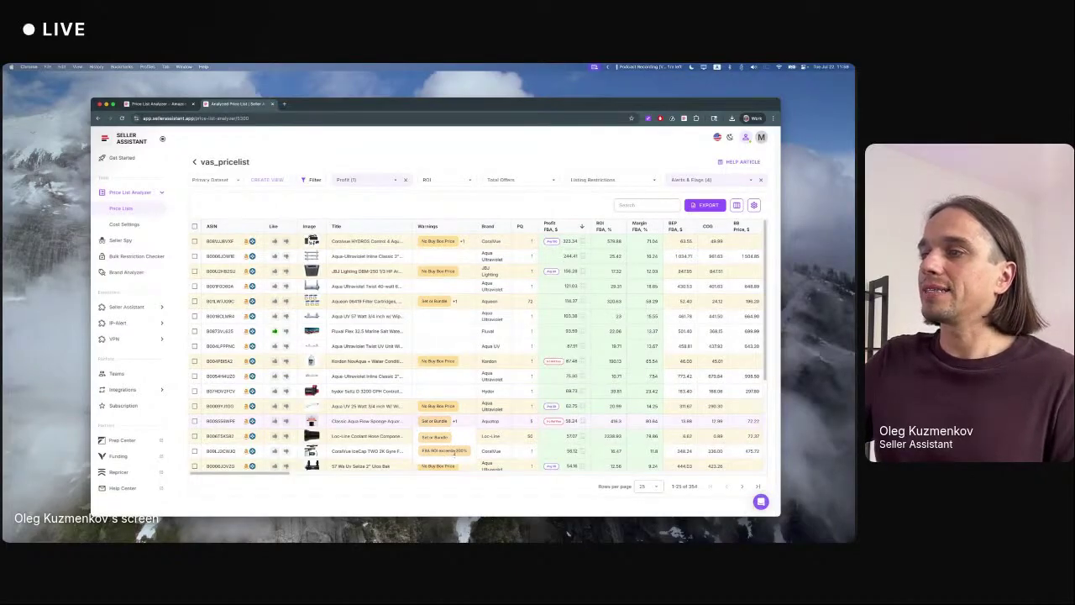
- Add a Warnings filter excluding Too low FBA ROI and Too high FBA ROI, leaving 328 products
click(212, 179)
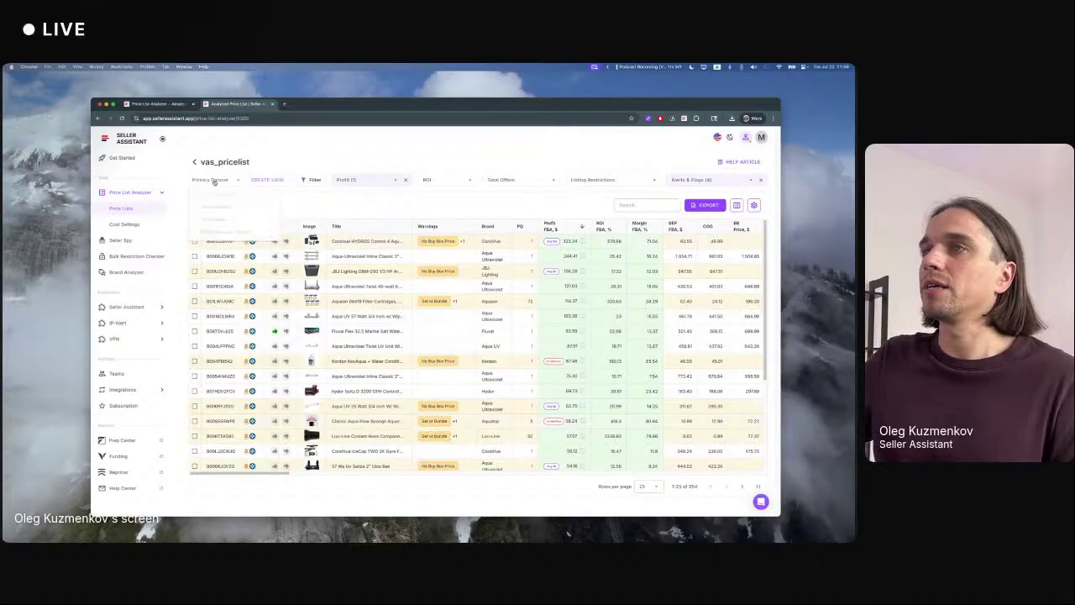
click(297, 174)
click(306, 178)
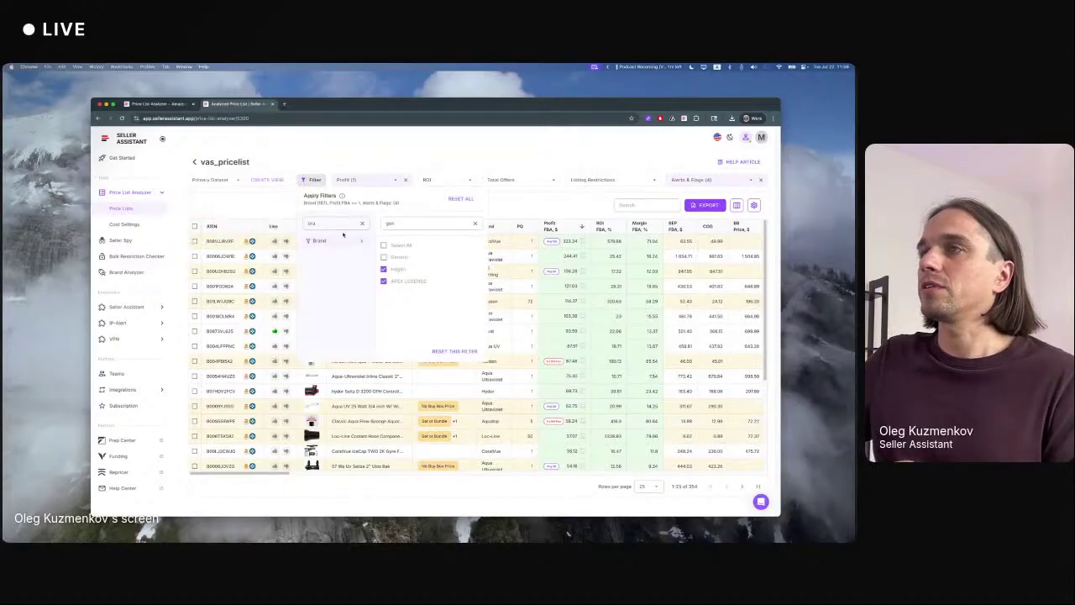
text(bra)
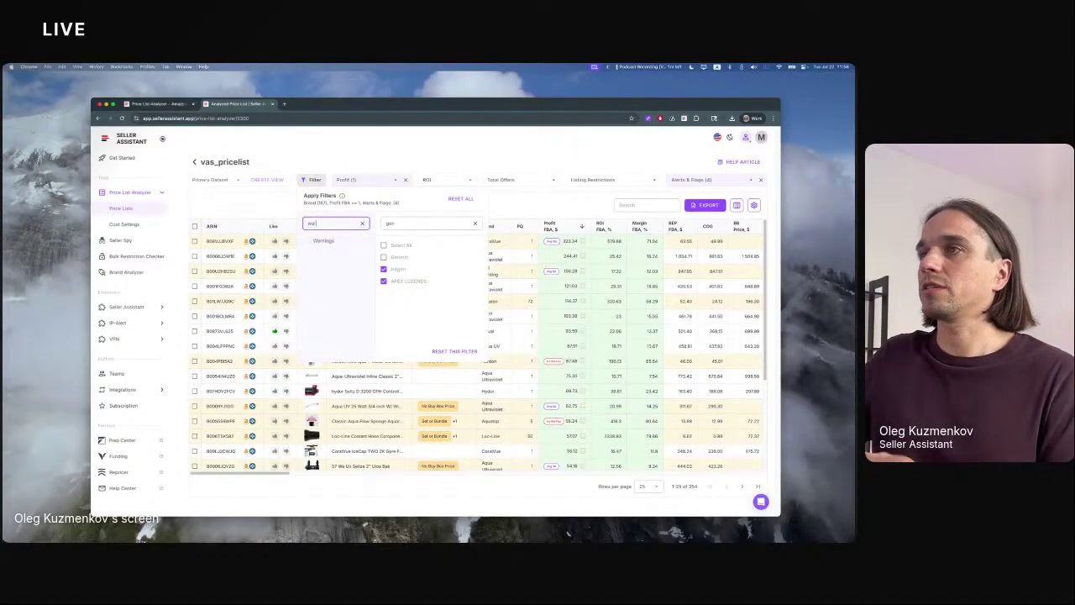
text(war)
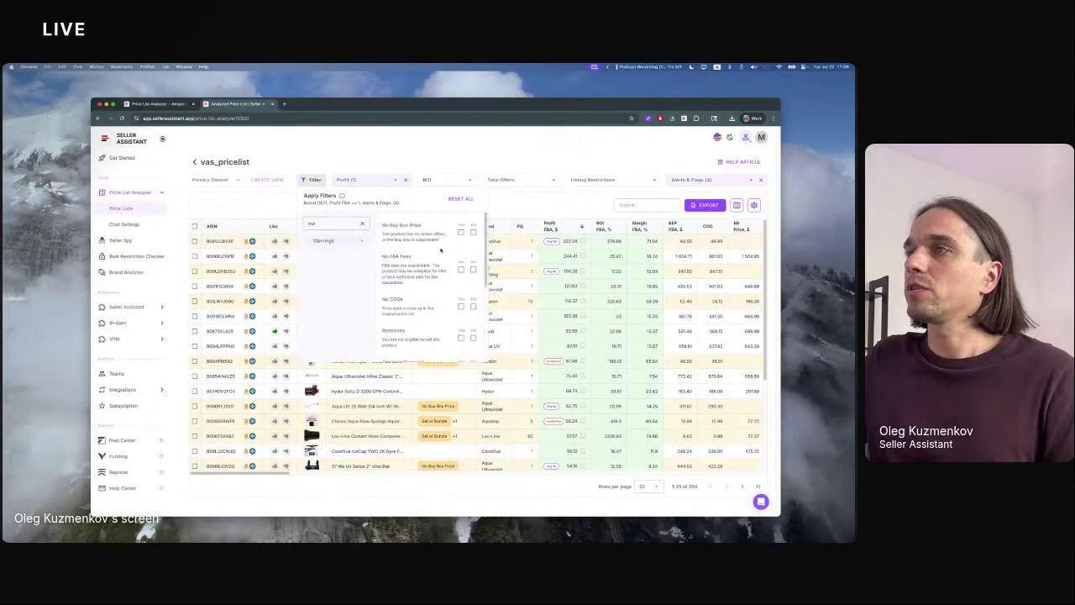
scroll(440, 314, down, 5)
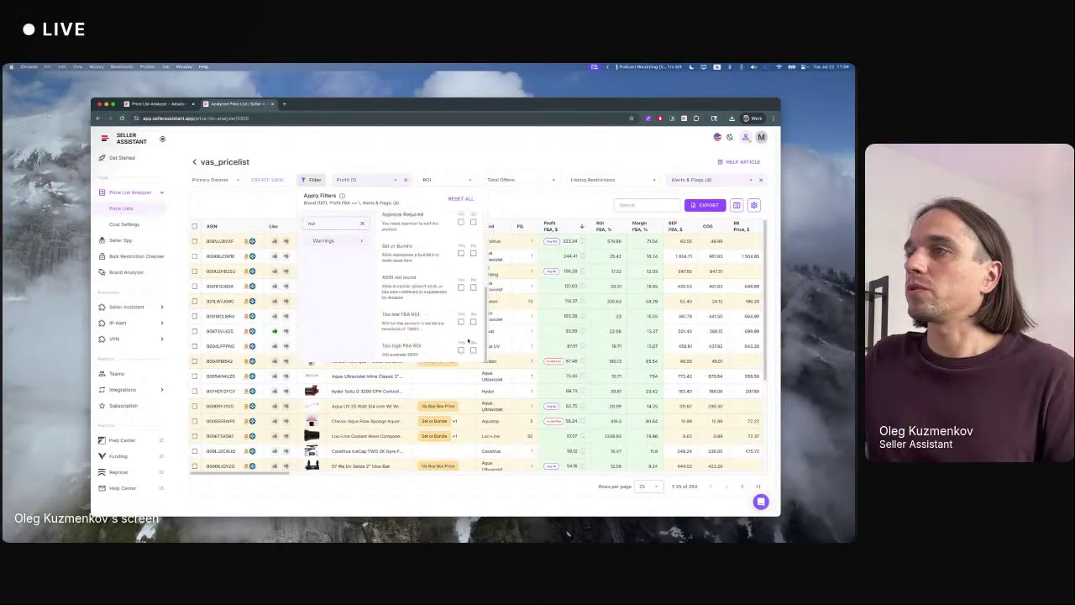
click(473, 323)
scroll(473, 323, down, 1)
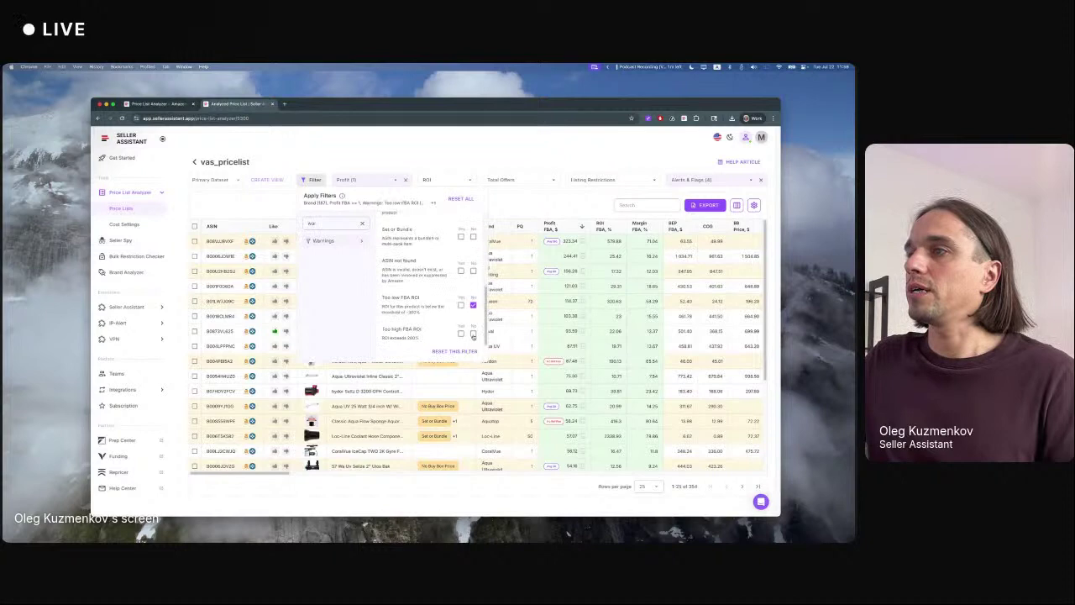
click(473, 335)
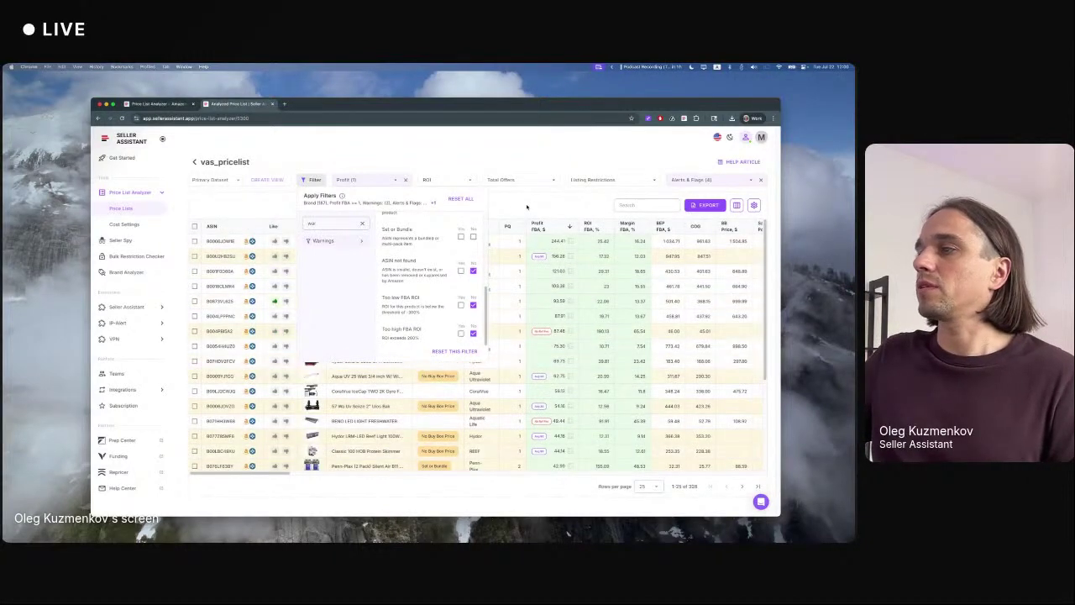
click(521, 223)
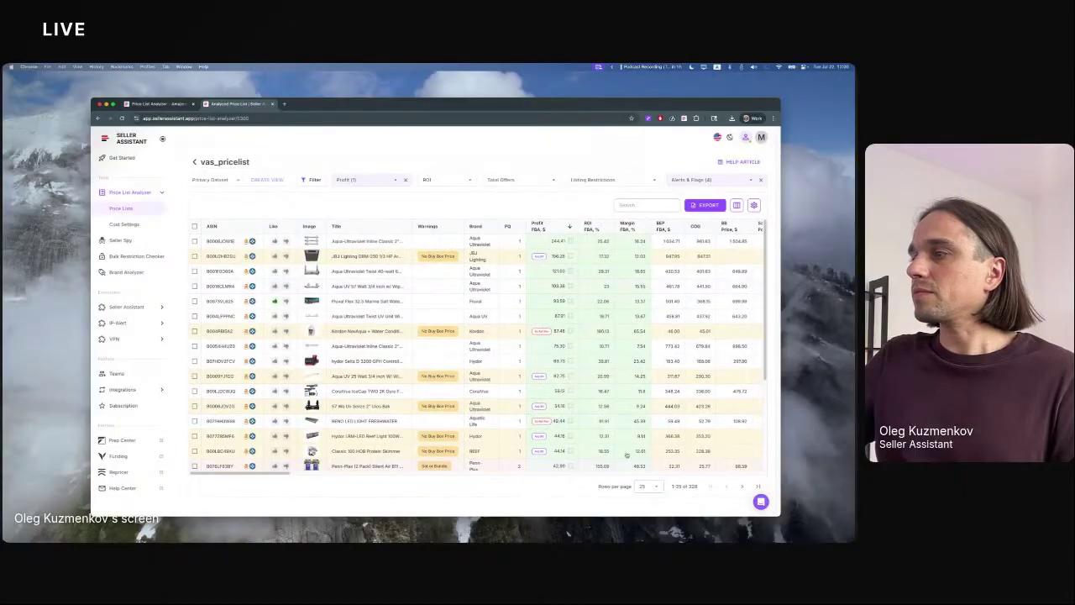
scroll(521, 412, down, 2)
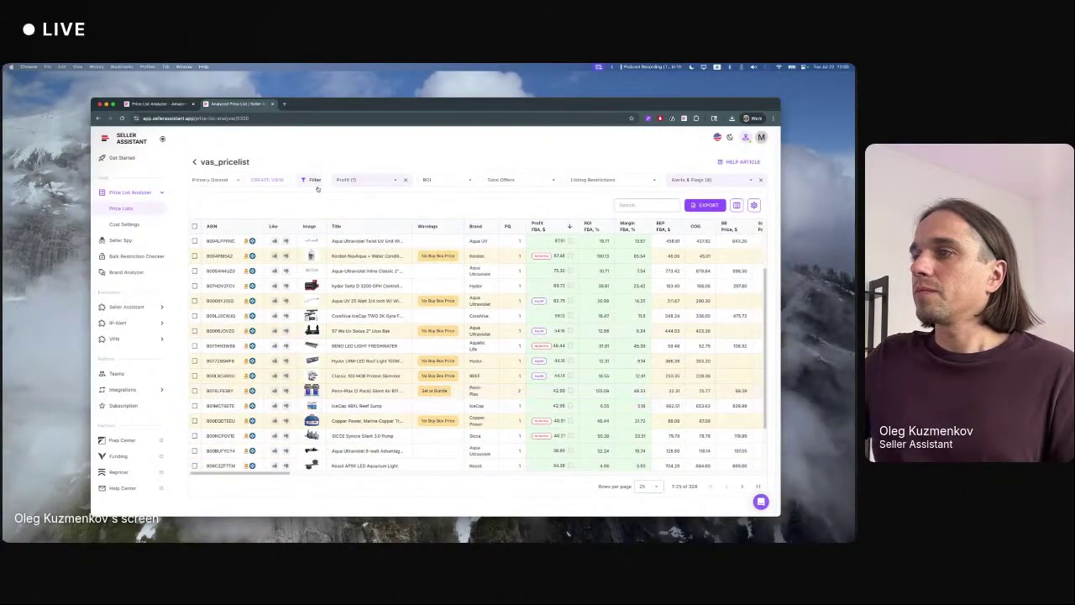
scroll(493, 340, up, 2)
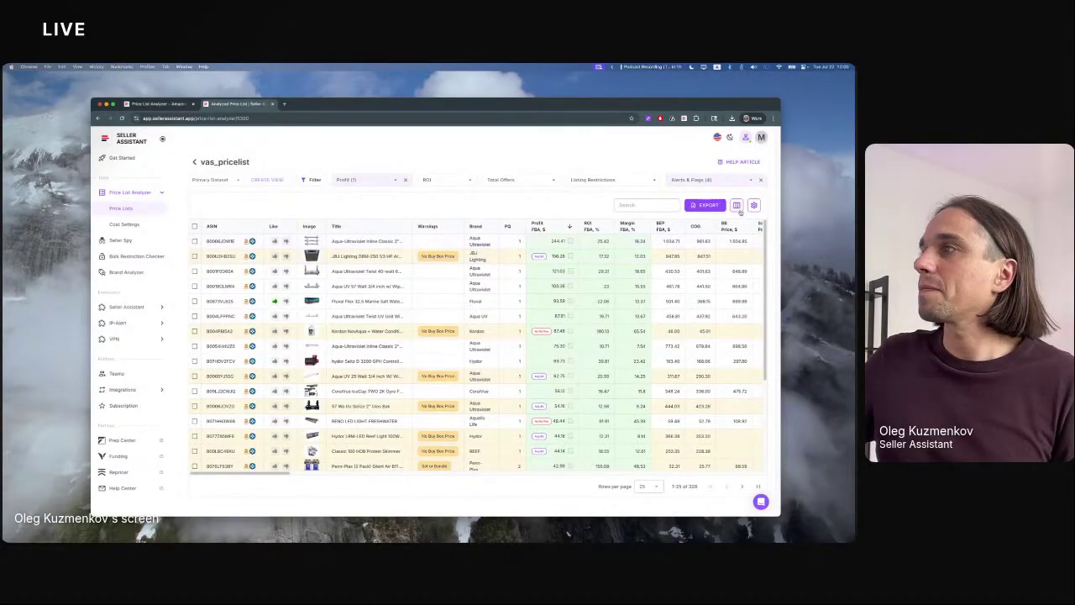
- Move the Listing Restrictions column up in the column list so it follows Warnings
click(737, 206)
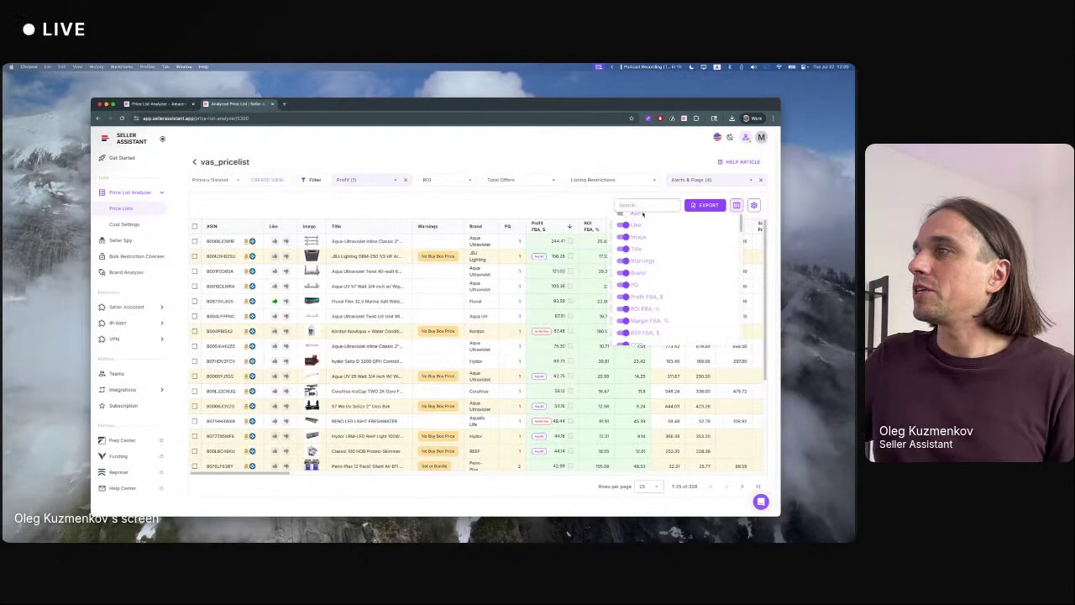
click(702, 255)
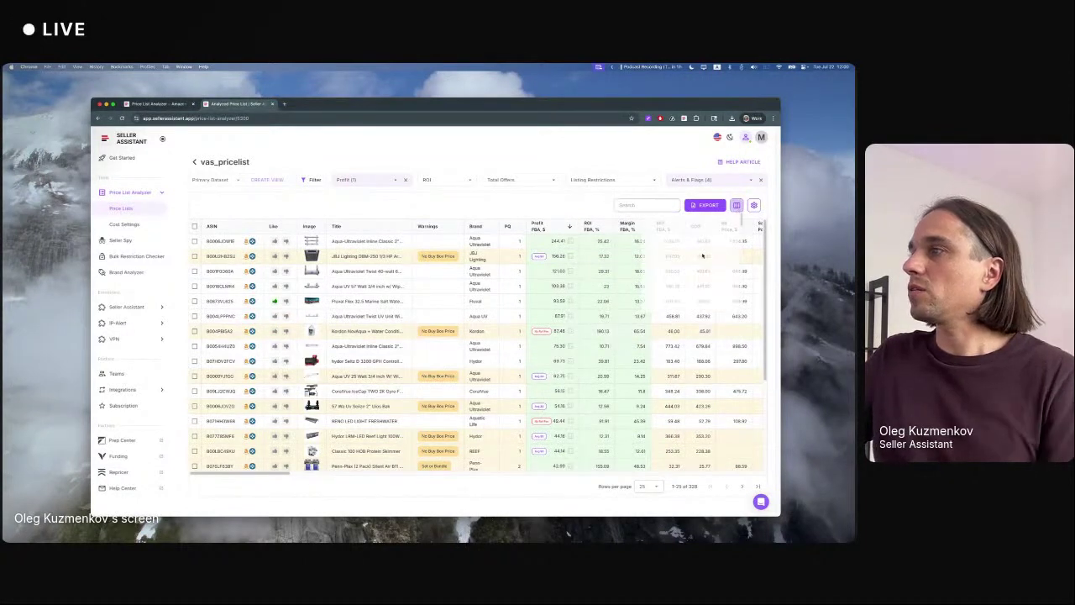
scroll(664, 277, down, 5)
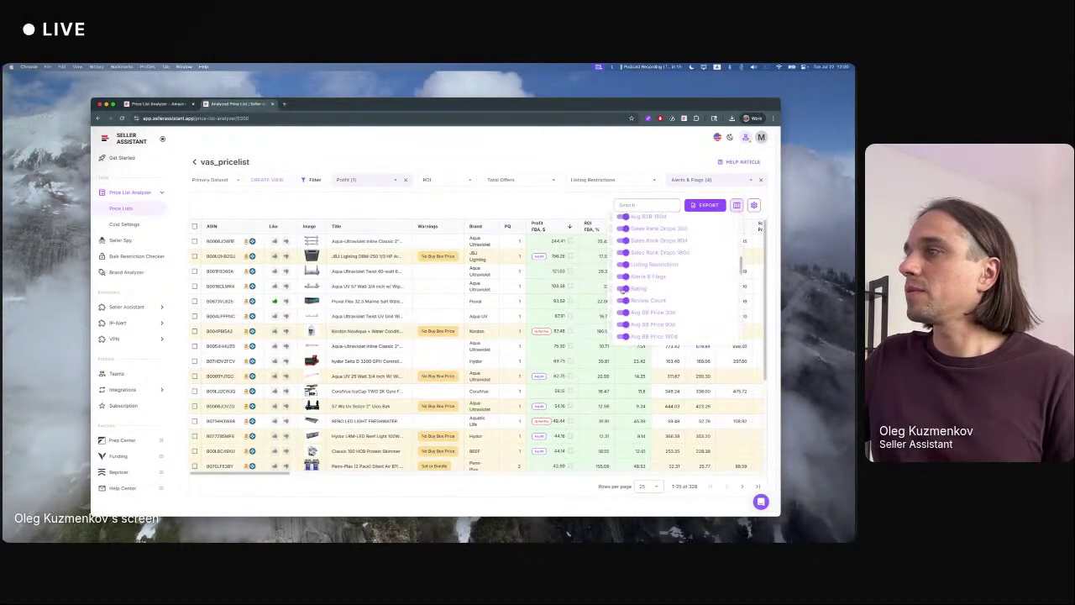
mouse_move(619, 264)
mouse_down()
mouse_move(627, 239)
mouse_move(616, 280)
mouse_up()
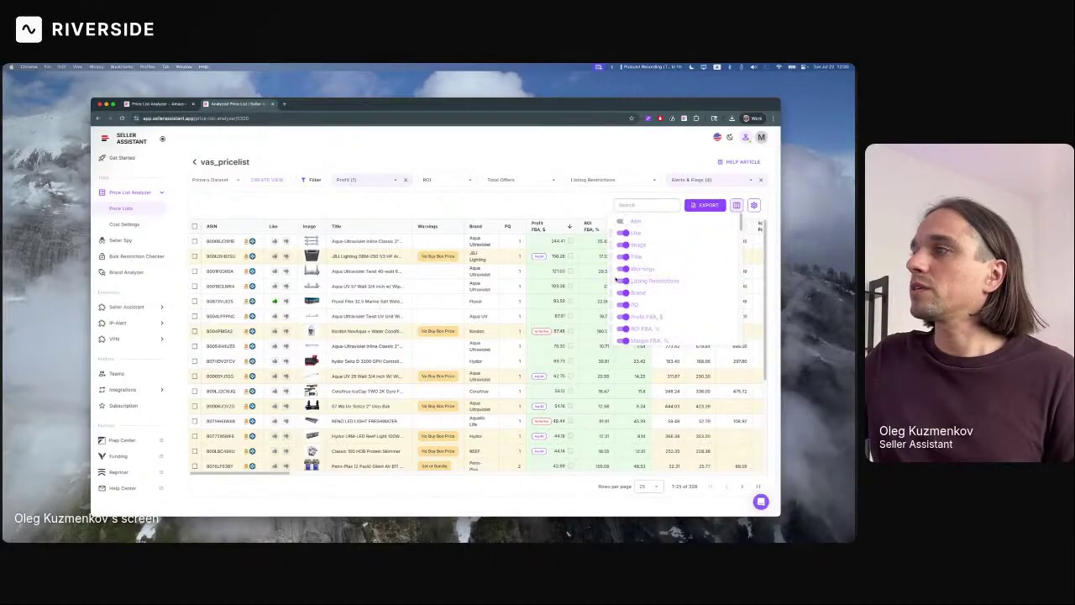
click(527, 210)
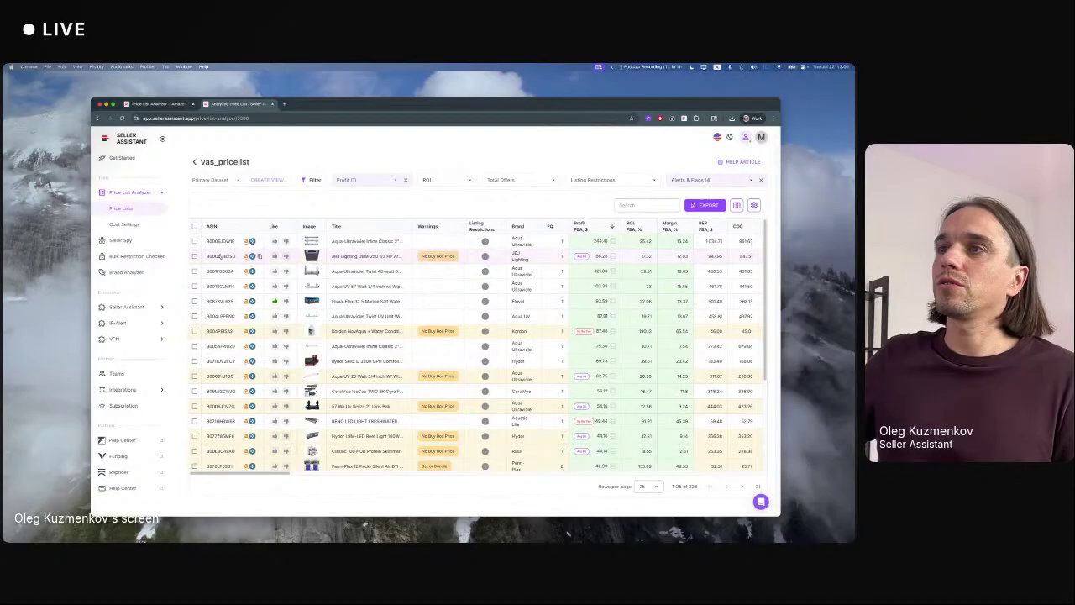
- Select all 328 products and run Check Restrictions on them
click(194, 226)
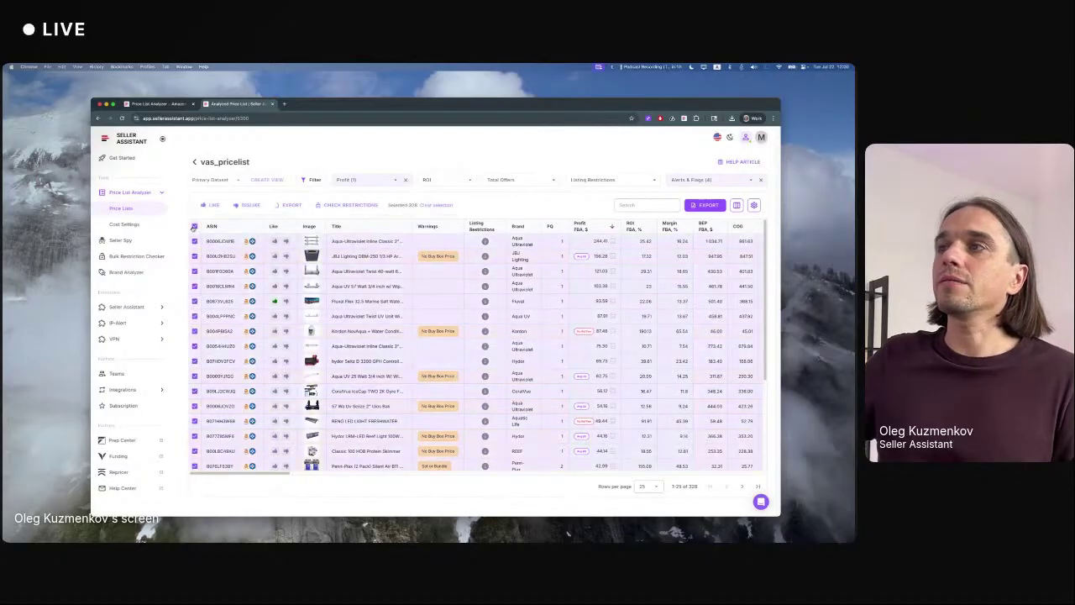
click(334, 205)
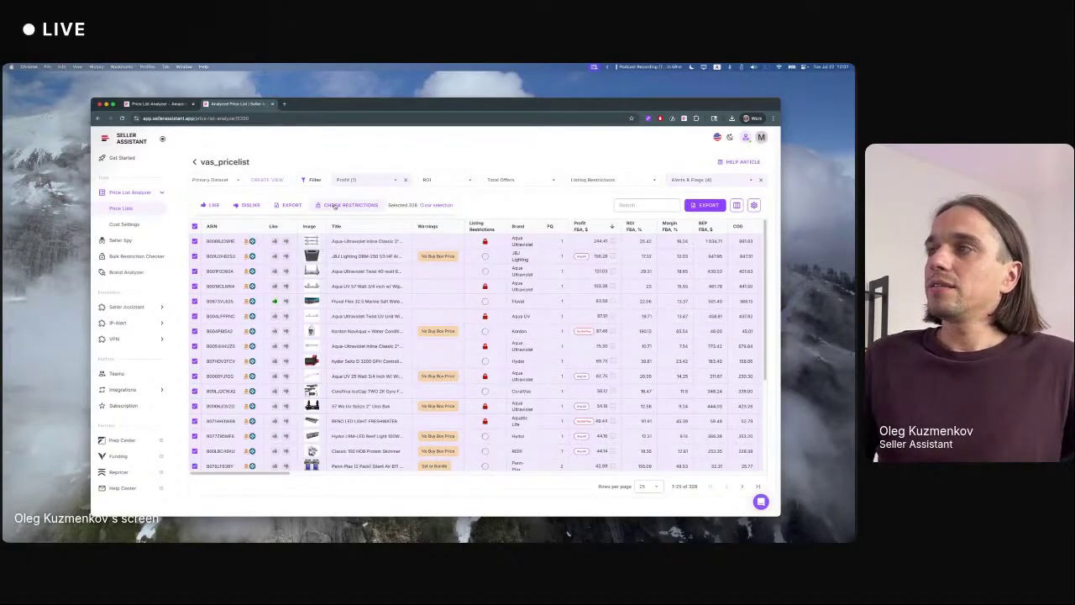
scroll(493, 316, down, 3)
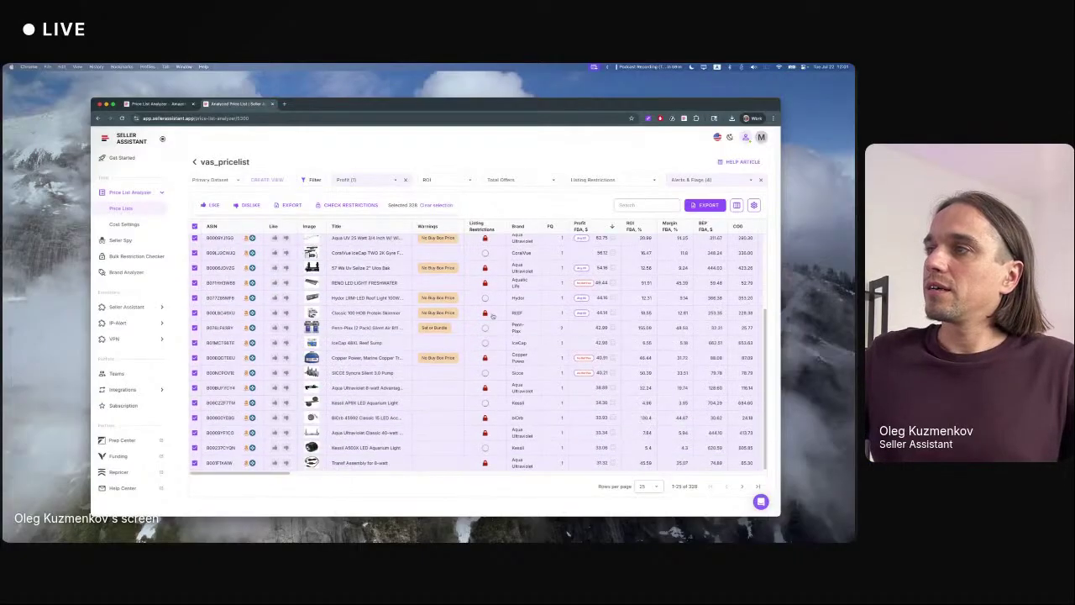
scroll(489, 330, up, 3)
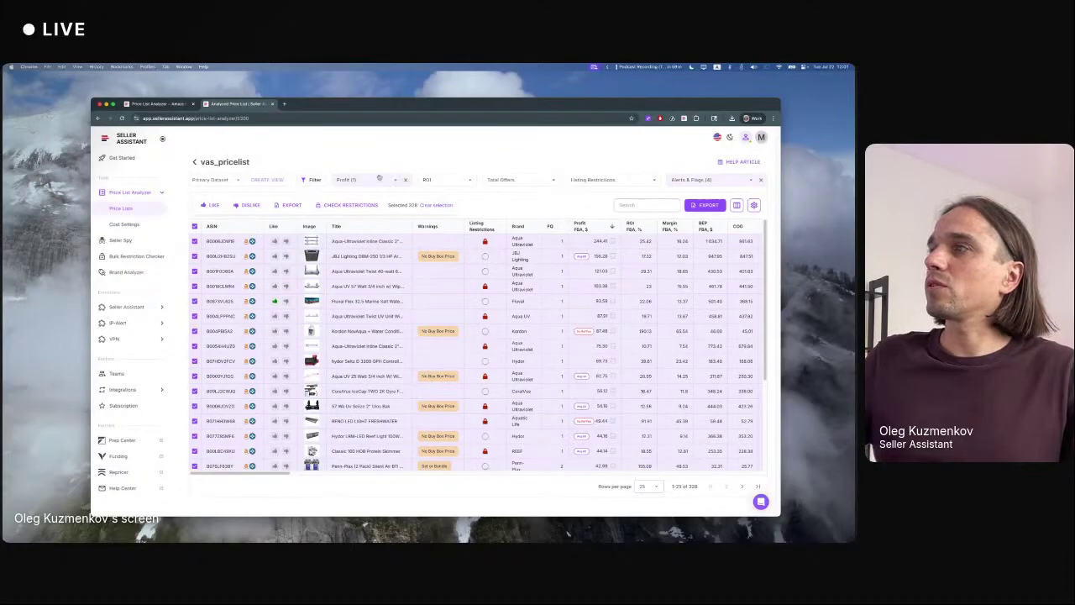
- Hide the Avg BSR 30d, Avg BSR 180d, Sales Rank Drops 30d and 180d columns
click(737, 205)
scroll(655, 281, down, 5)
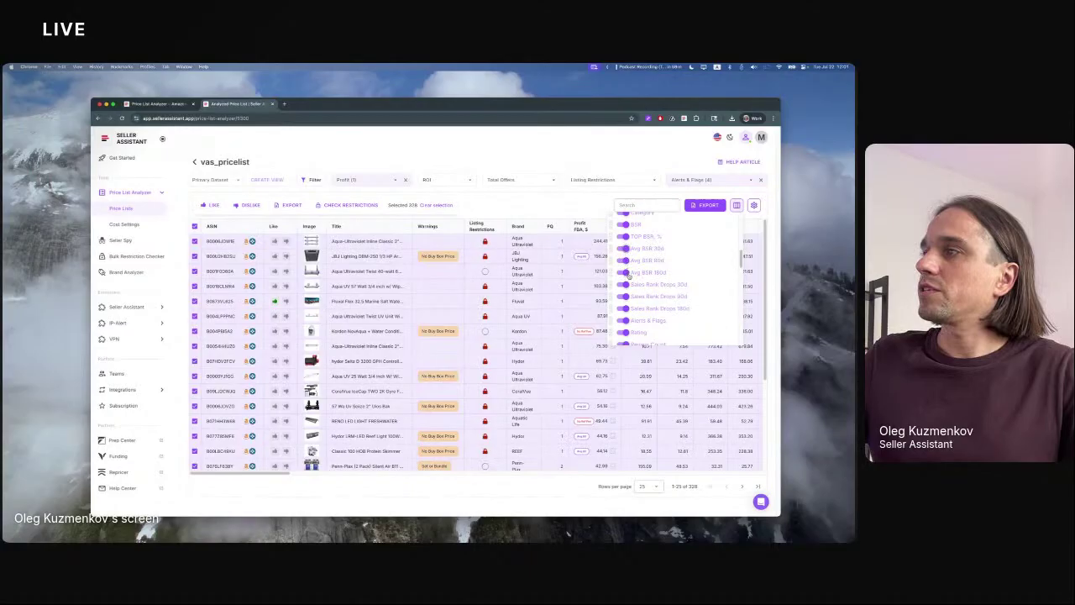
click(624, 249)
click(625, 272)
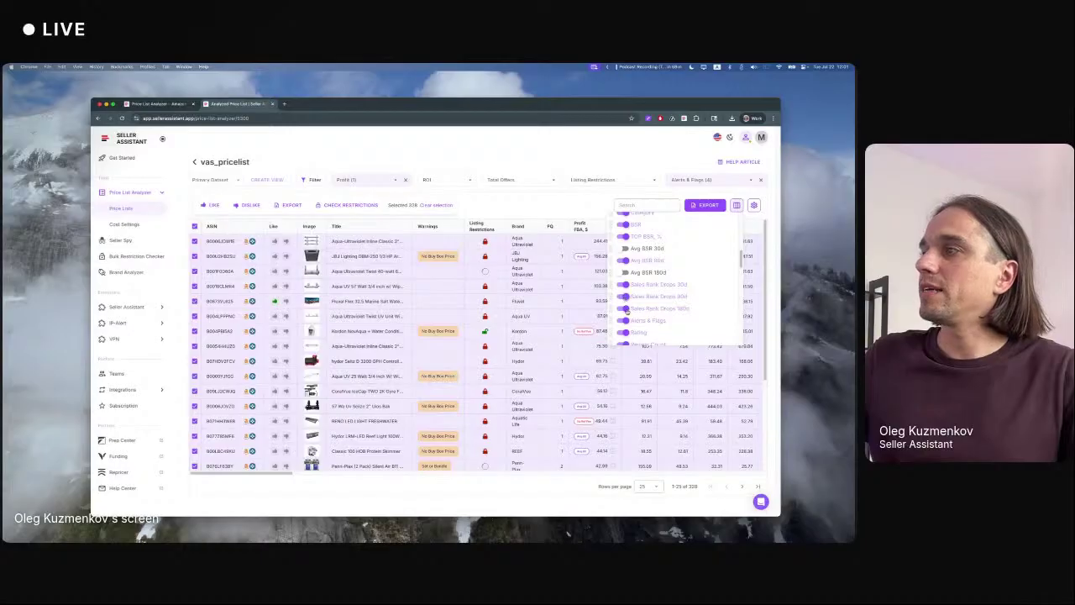
click(625, 298)
click(648, 310)
- Hide the Avg BB Price 30d, Avg BB Price 90d and AMZ in BB 30d % columns
scroll(651, 294, down, 3)
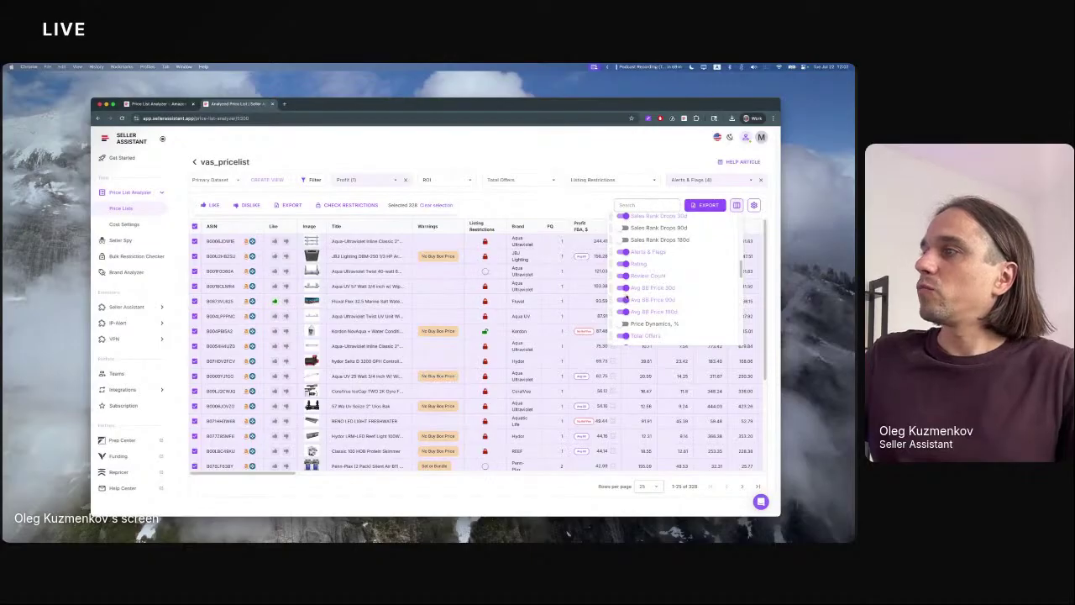
click(624, 288)
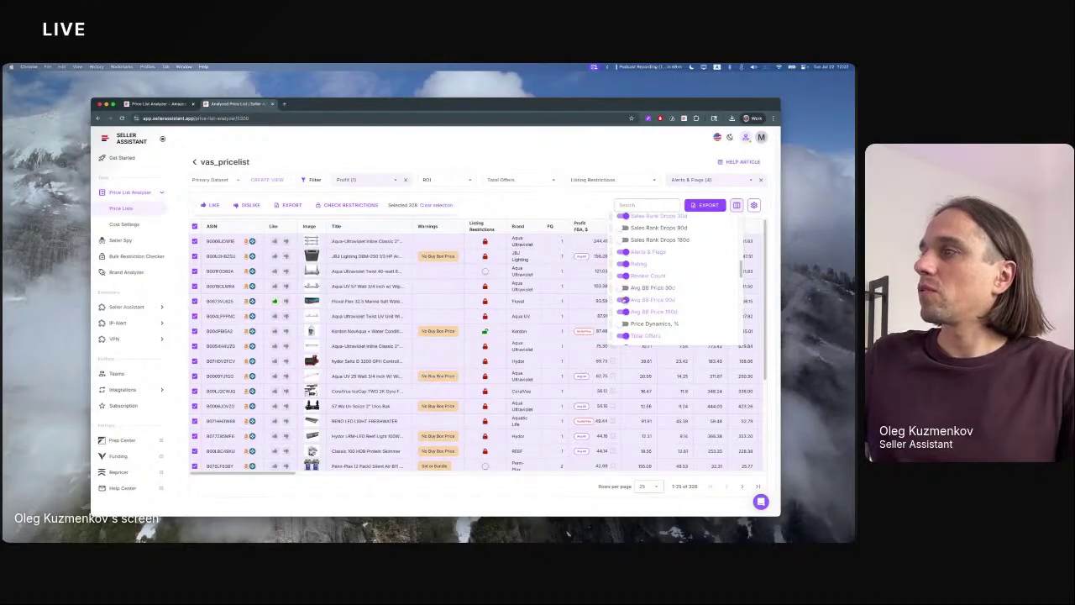
click(624, 300)
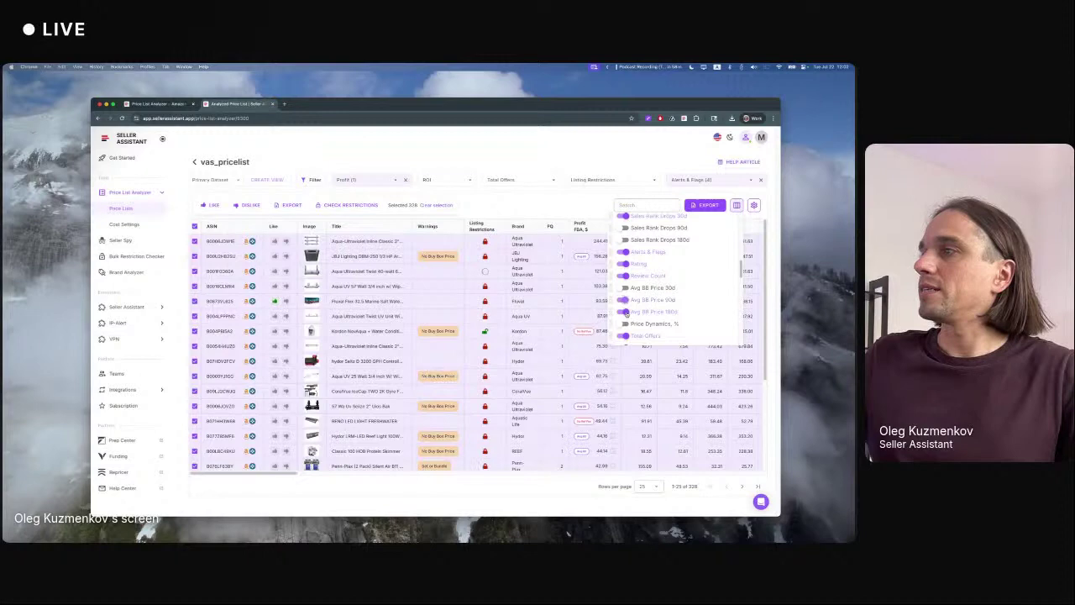
scroll(630, 314, up, 3)
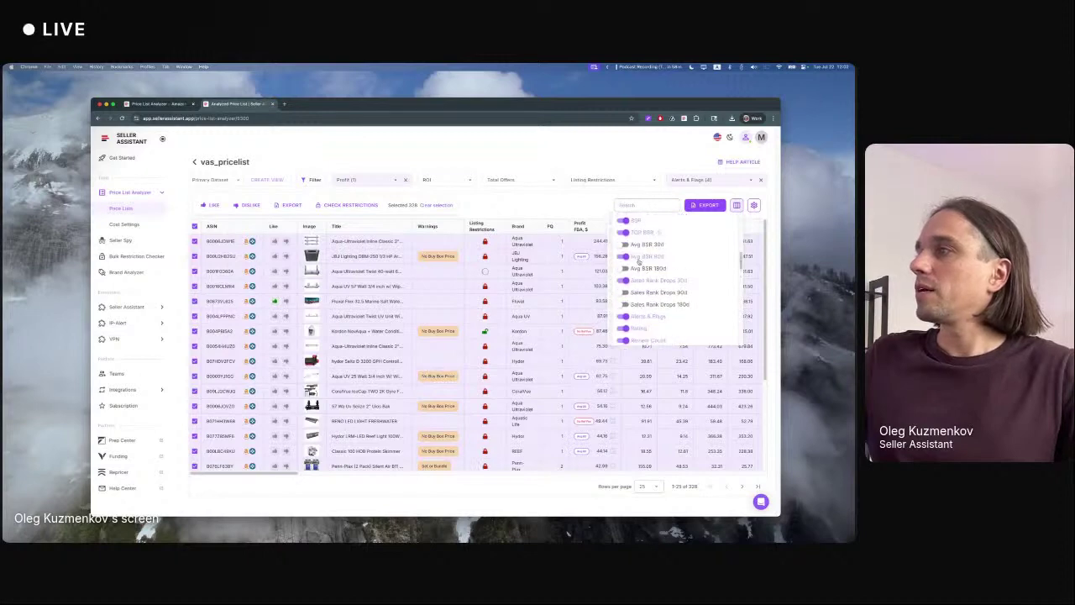
scroll(662, 263, down, 5)
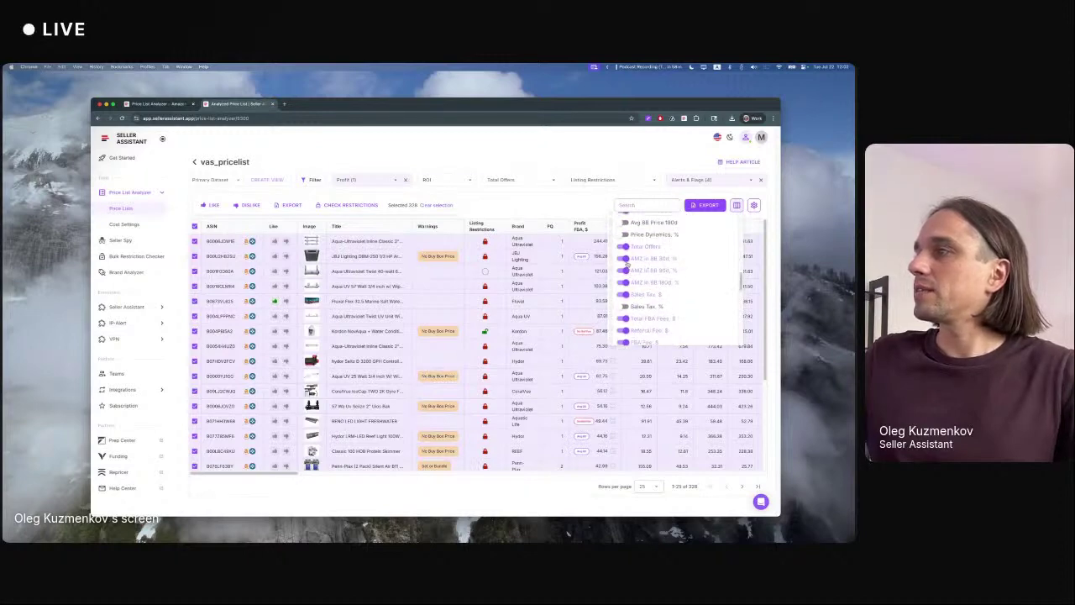
click(625, 259)
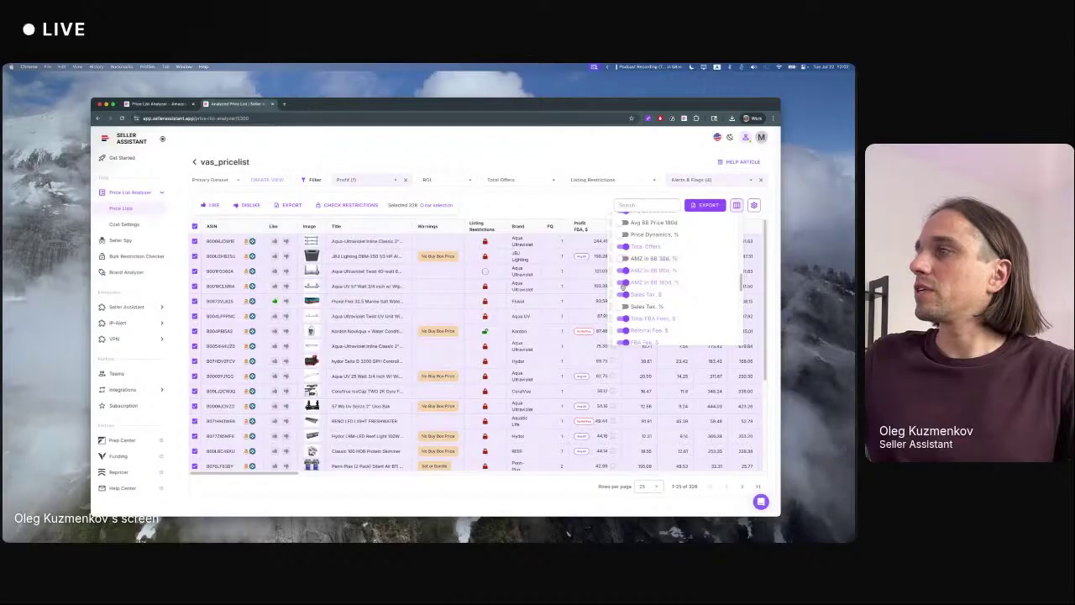
scroll(625, 286, down, 3)
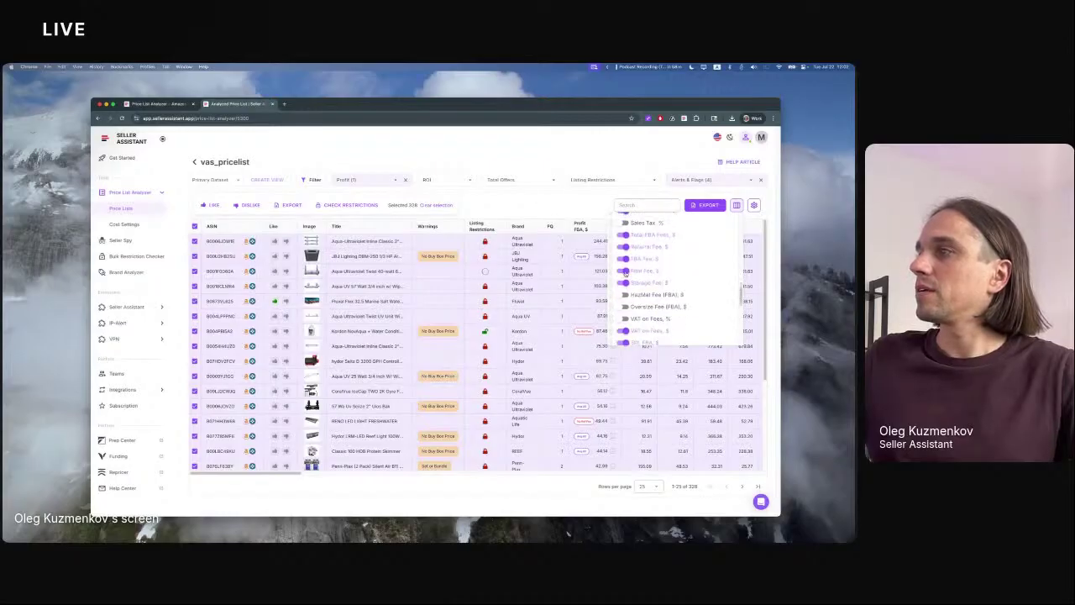
scroll(626, 285, down, 3)
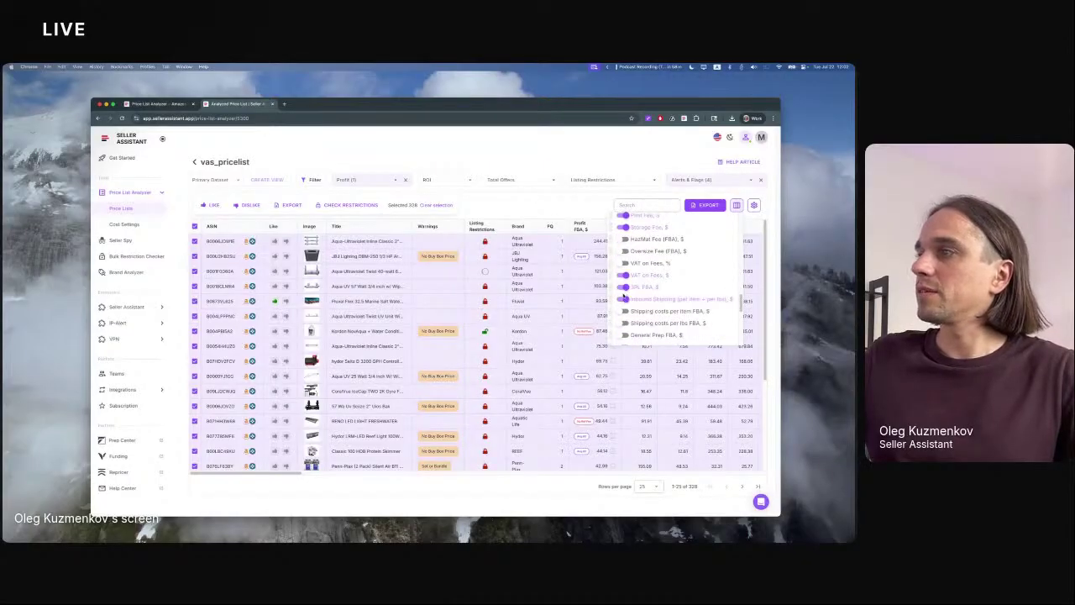
click(542, 225)
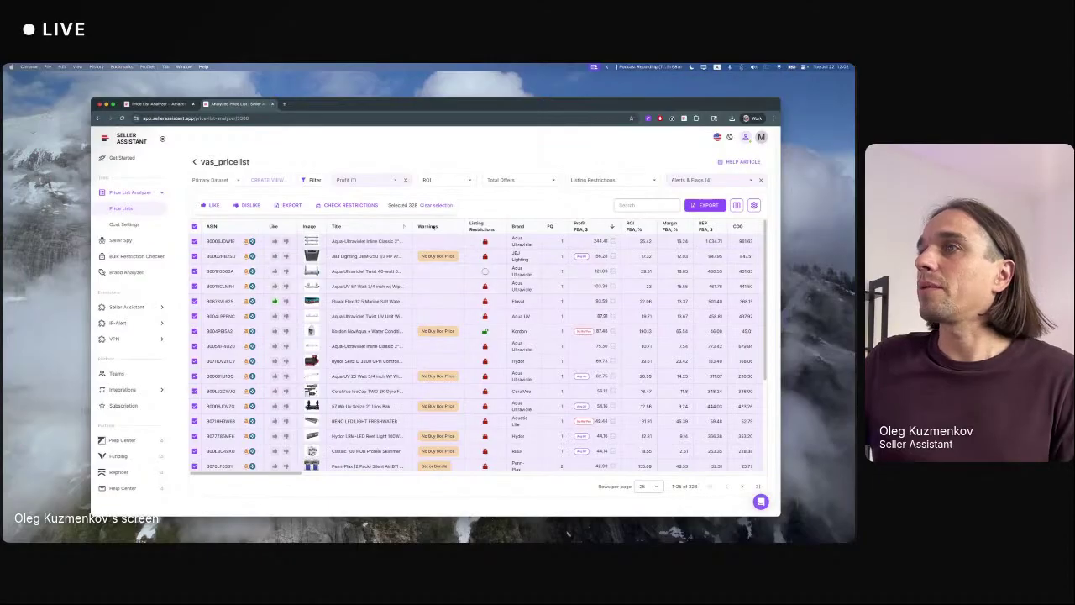
- Filter Listing Restrictions to 'Eligible to sell' (53 products) and export them as an .xlsx file
click(310, 179)
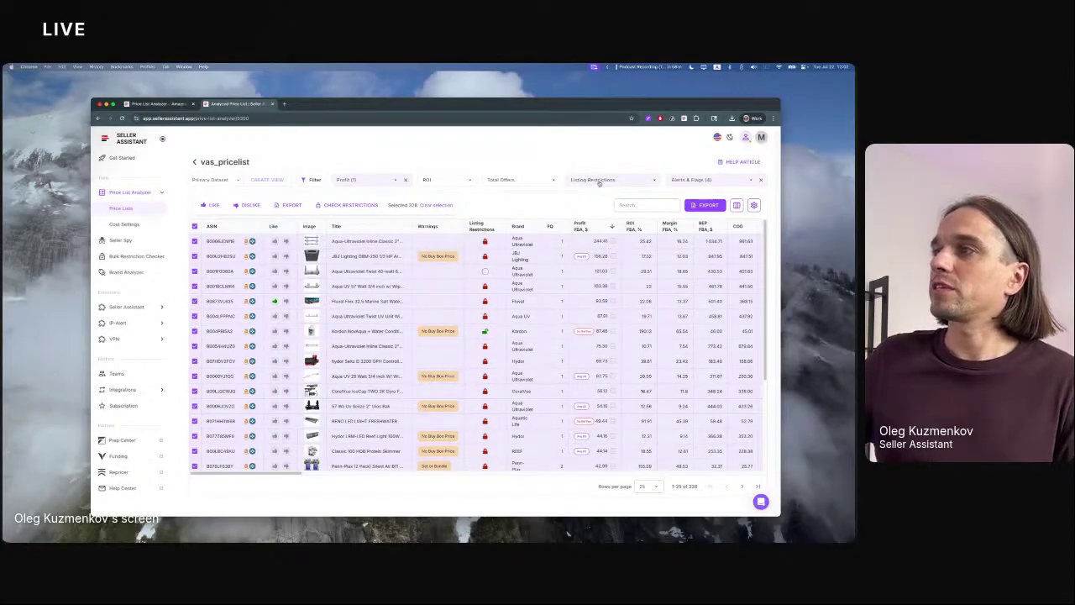
click(616, 181)
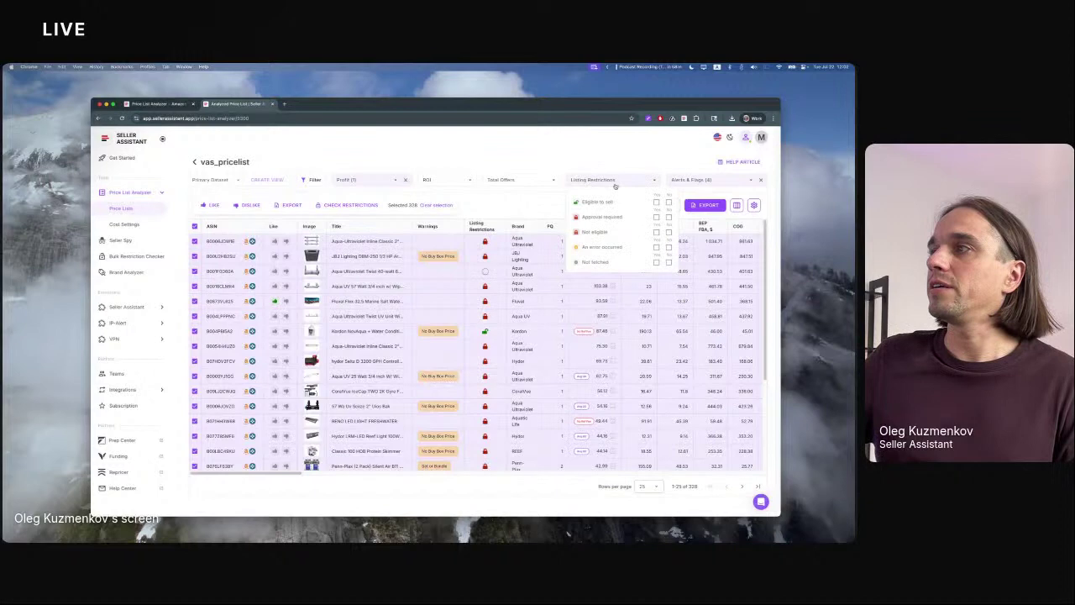
click(657, 203)
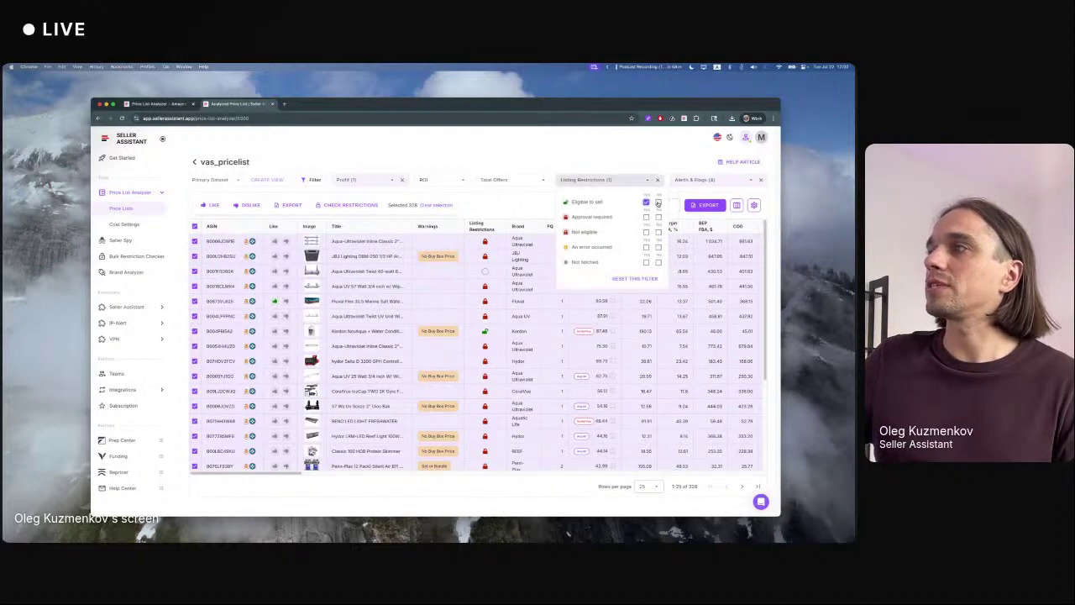
click(623, 152)
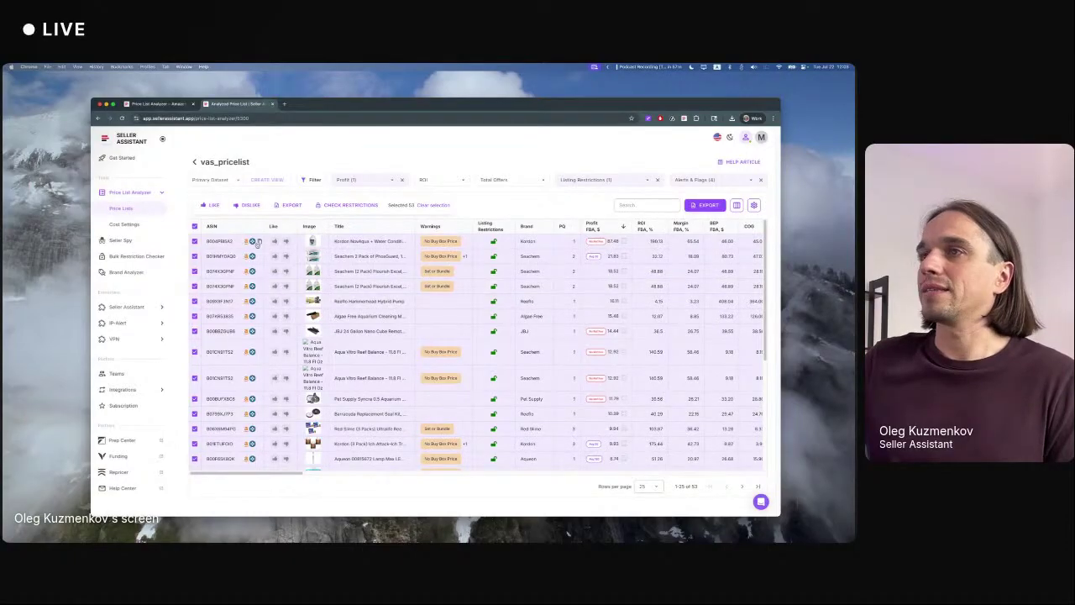
click(291, 205)
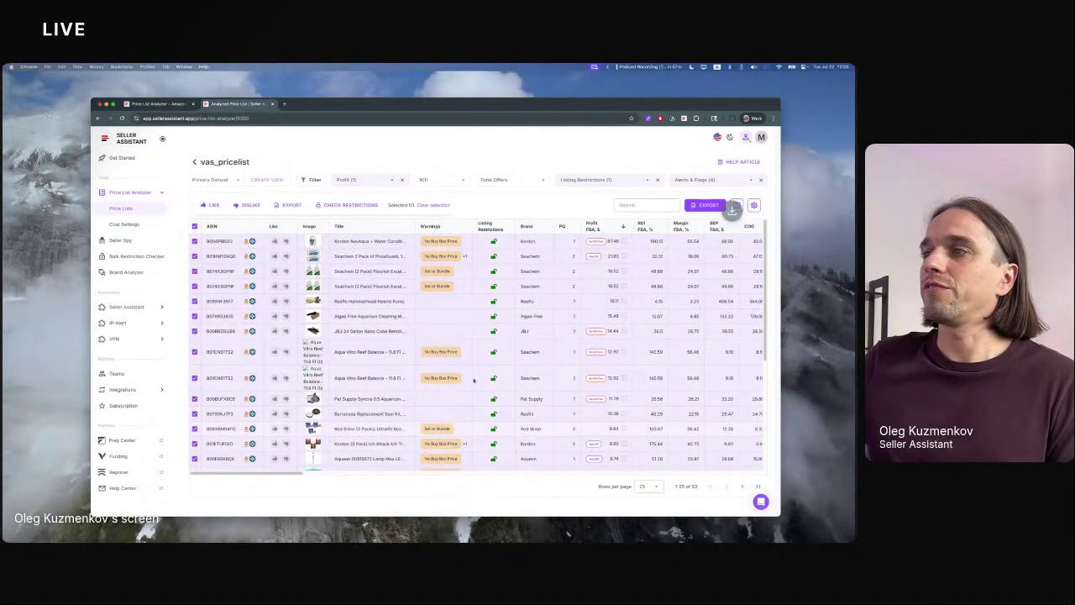
mouse_move(662, 143)
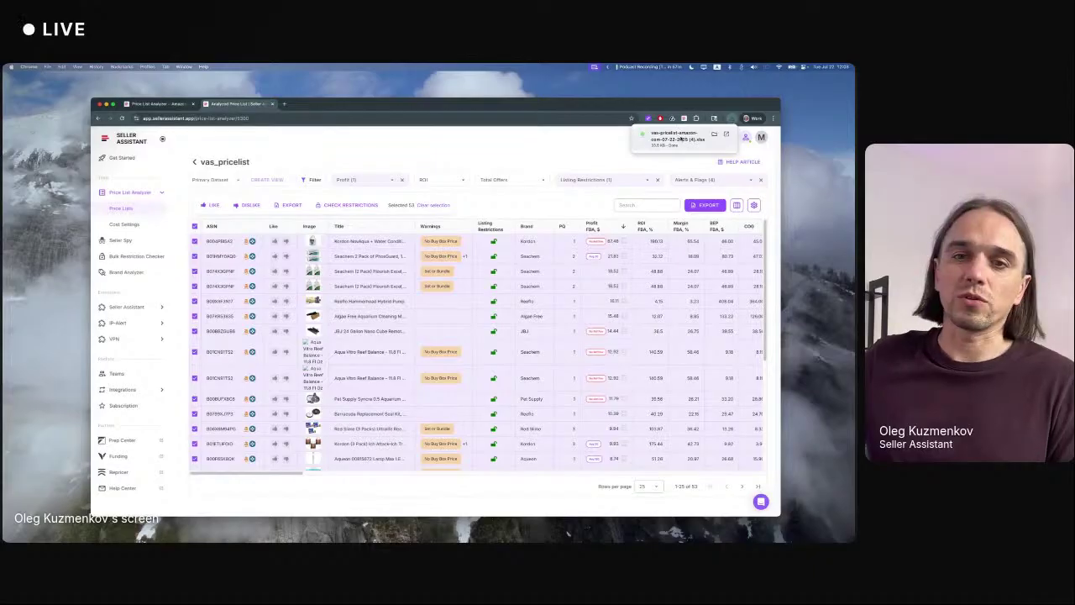
click(661, 143)
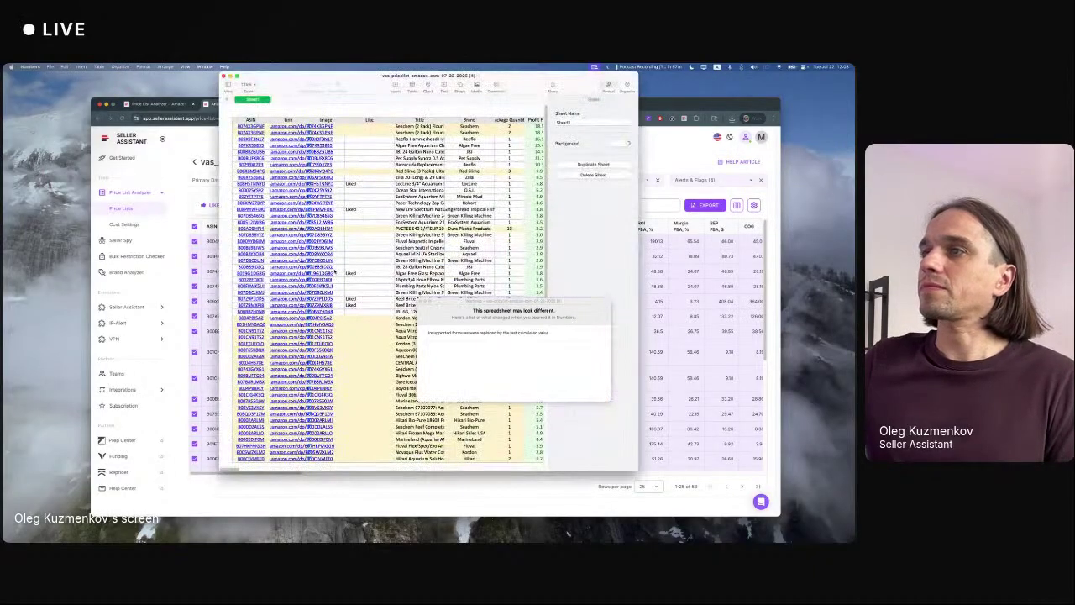
click(336, 271)
drag(222, 267, 109, 269)
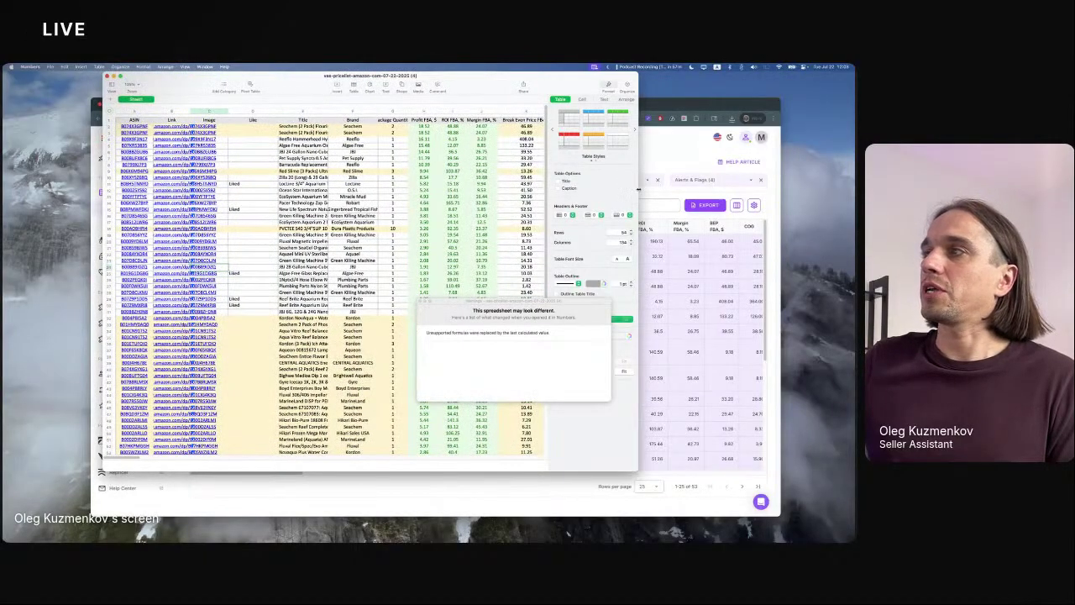
drag(639, 190, 813, 190)
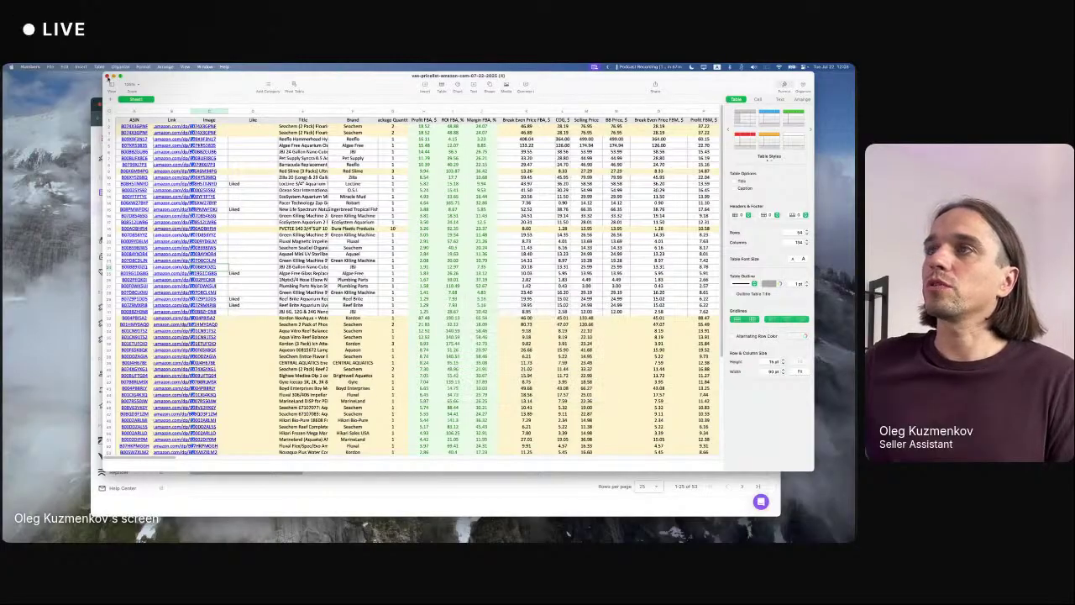
click(107, 76)
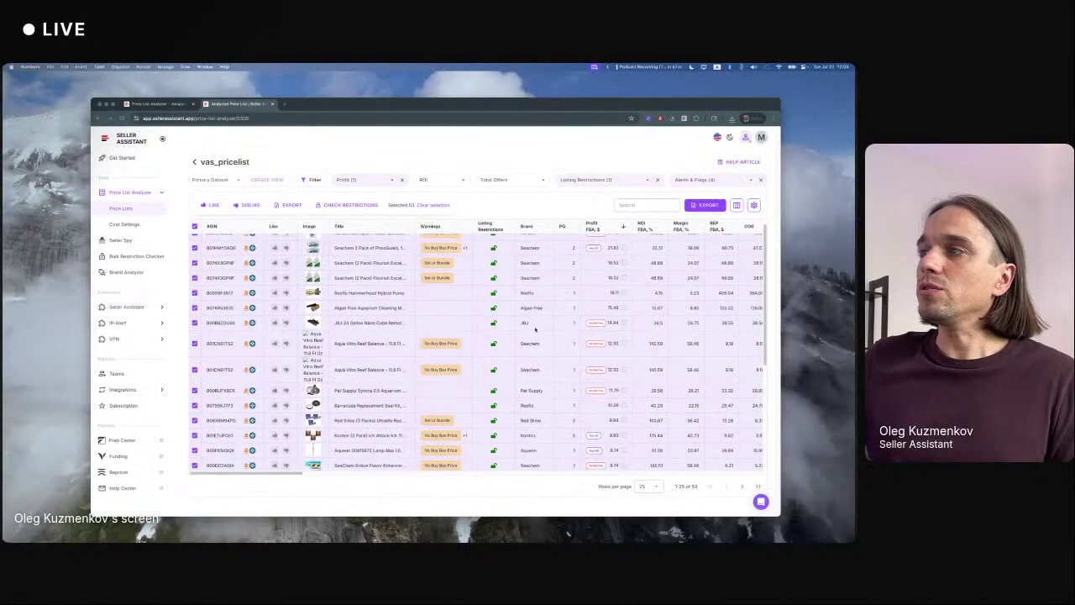
- Mark every one of the 53 eligible-to-sell products as liked
scroll(367, 318, up, 1)
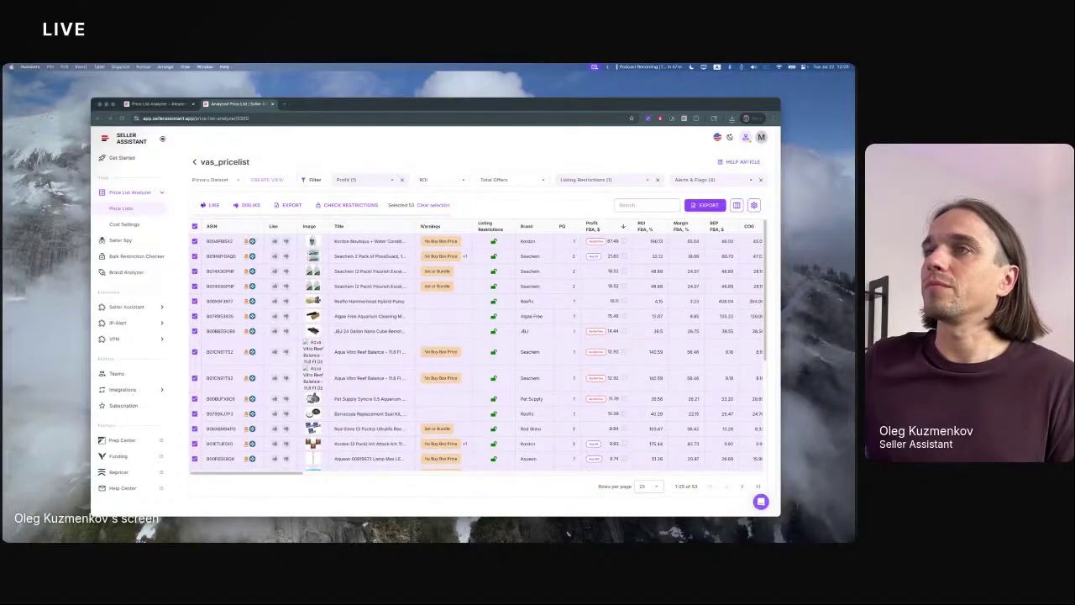
click(210, 205)
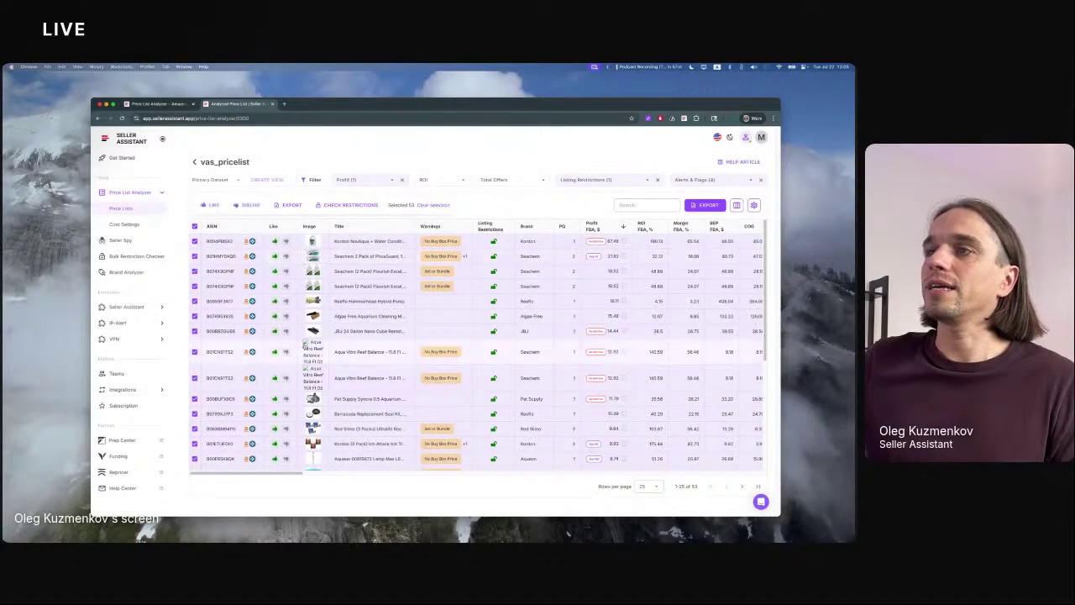
scroll(302, 342, down, 2)
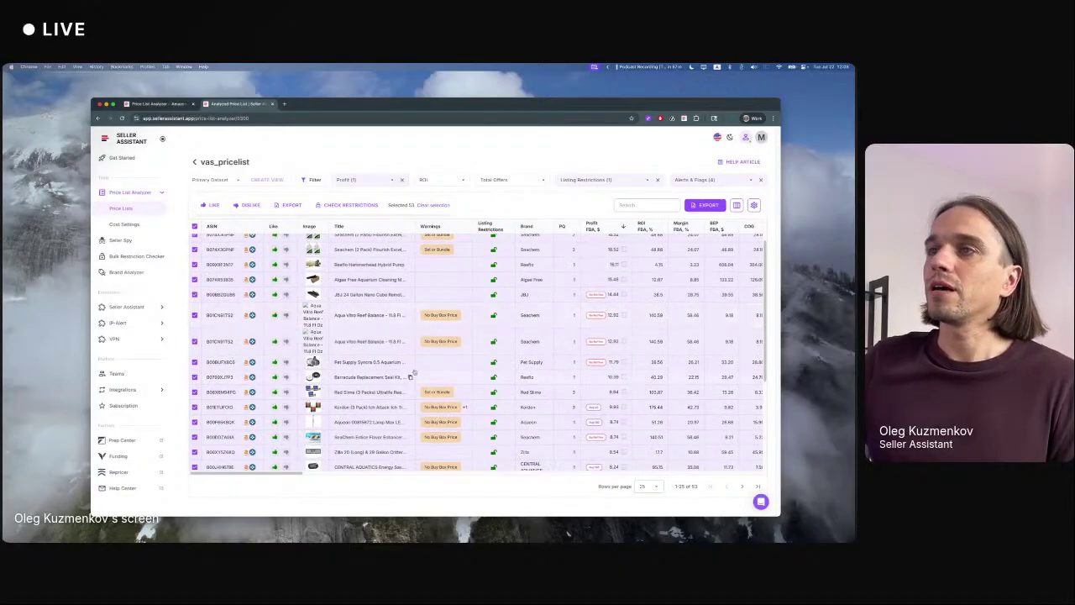
scroll(395, 302, up, 2)
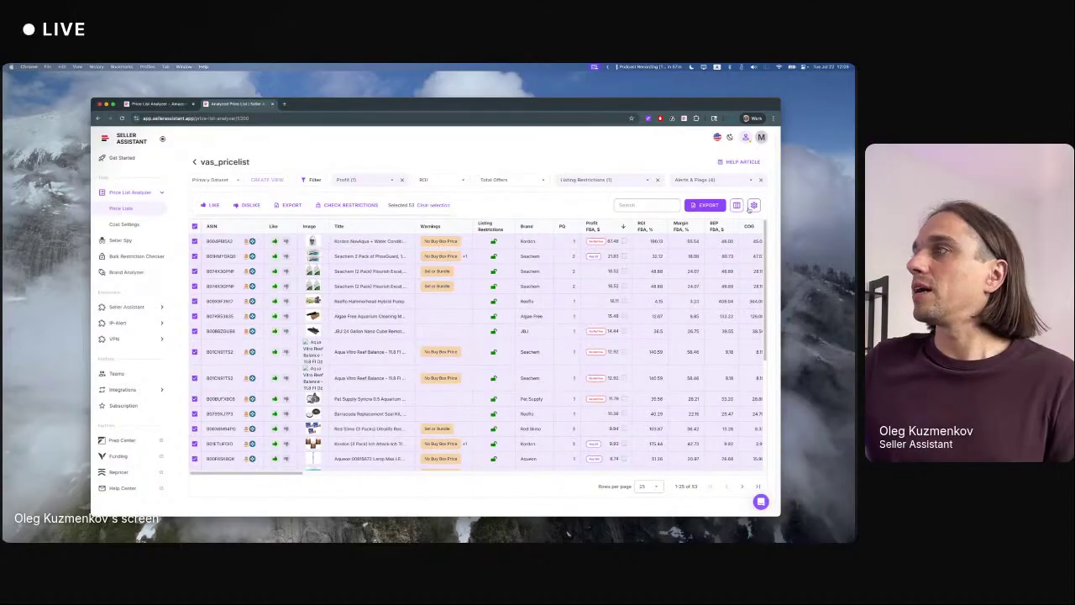
- Save the current filters, sort and columns as a new view named 'Profitable, Not Generic'
click(270, 183)
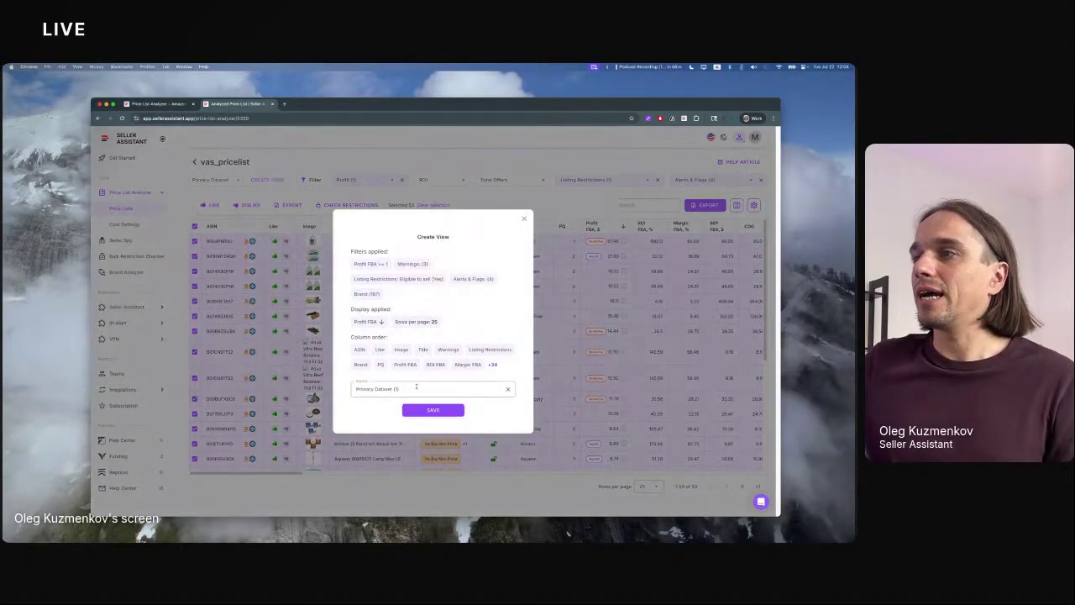
click(352, 384)
drag(352, 384, 431, 396)
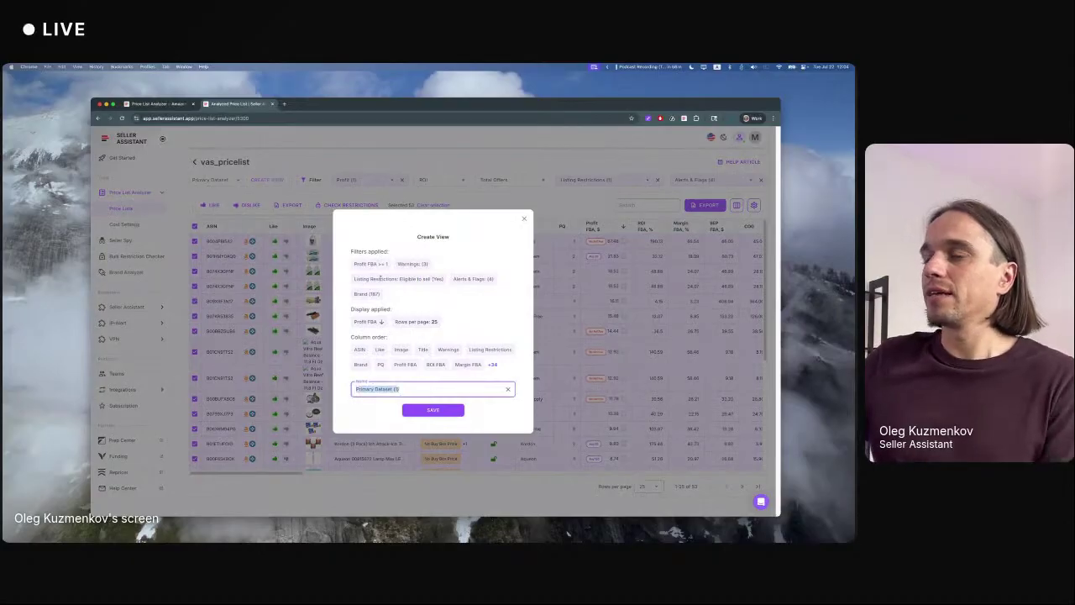
text(Price)
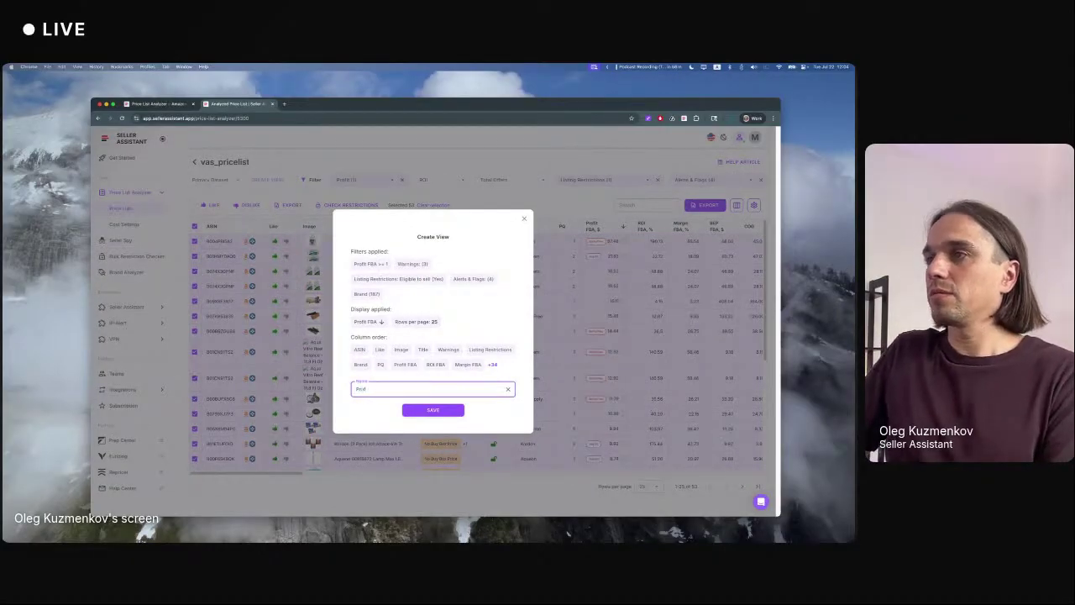
text( l)
text(it)
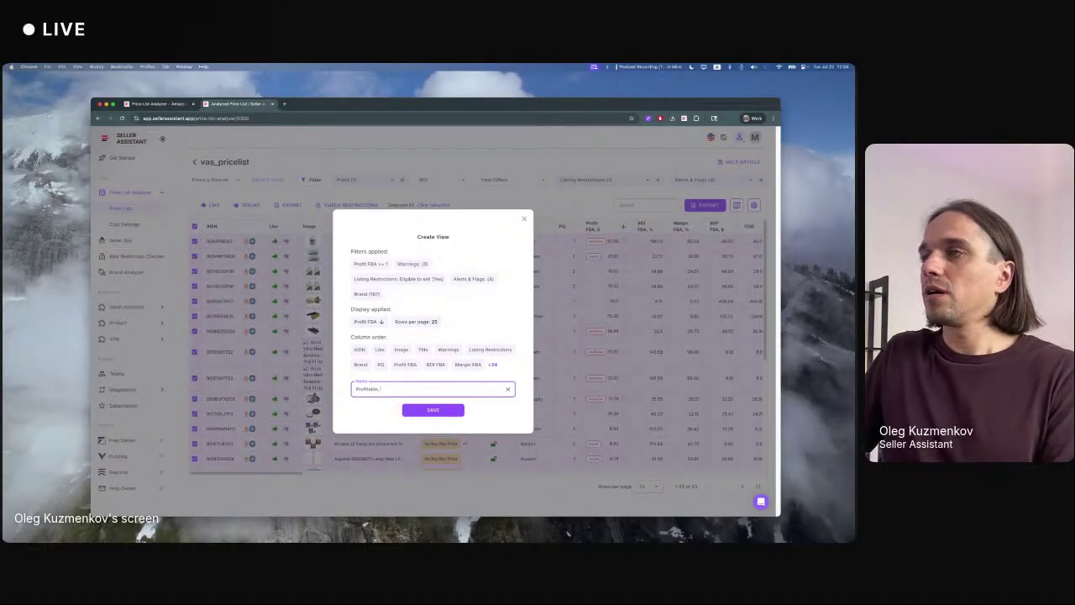
text(able, %)
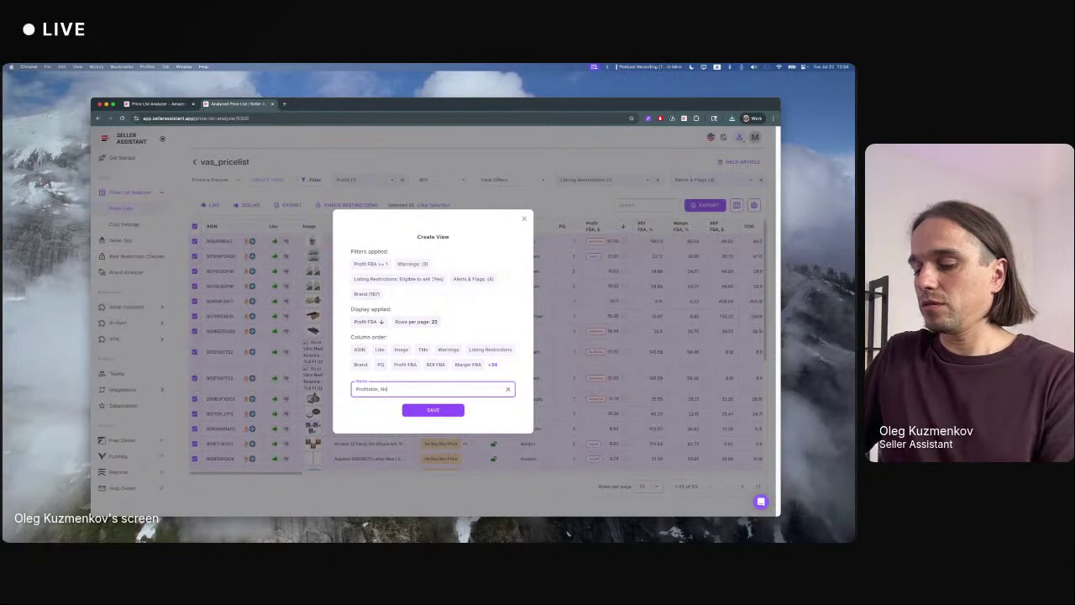
text(Ga)
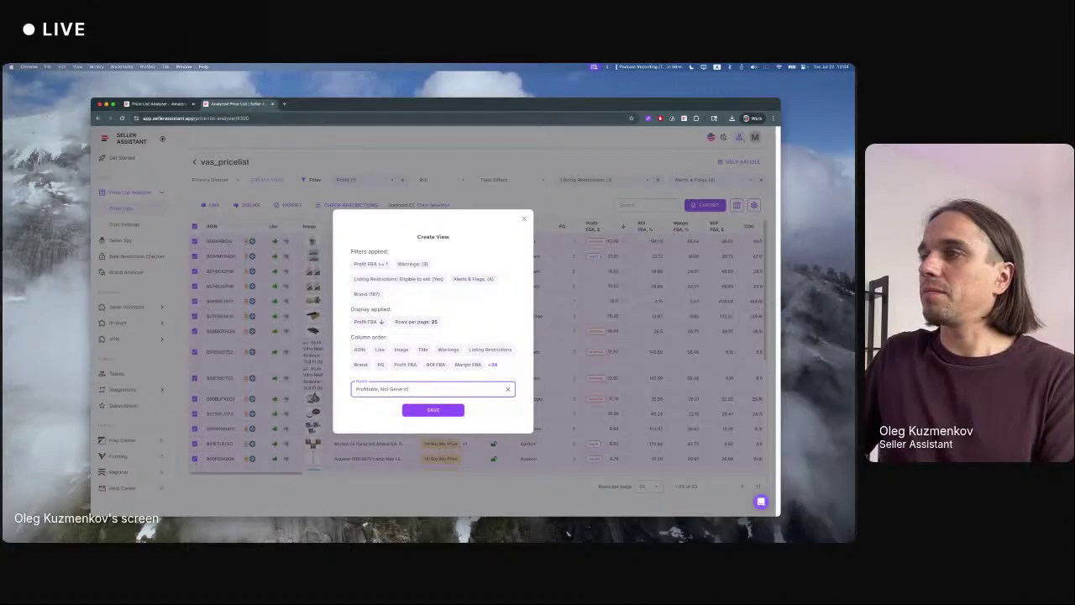
click(427, 410)
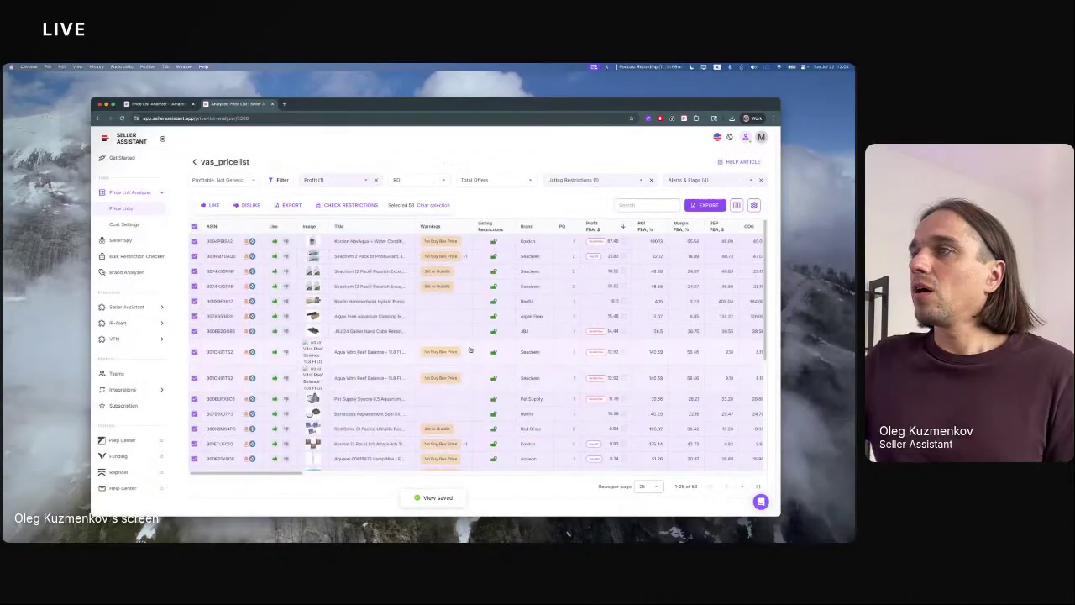
- Rename the saved view to 'Profitable, Not Generic, Not Restricted' and update it
scroll(537, 327, down, 3)
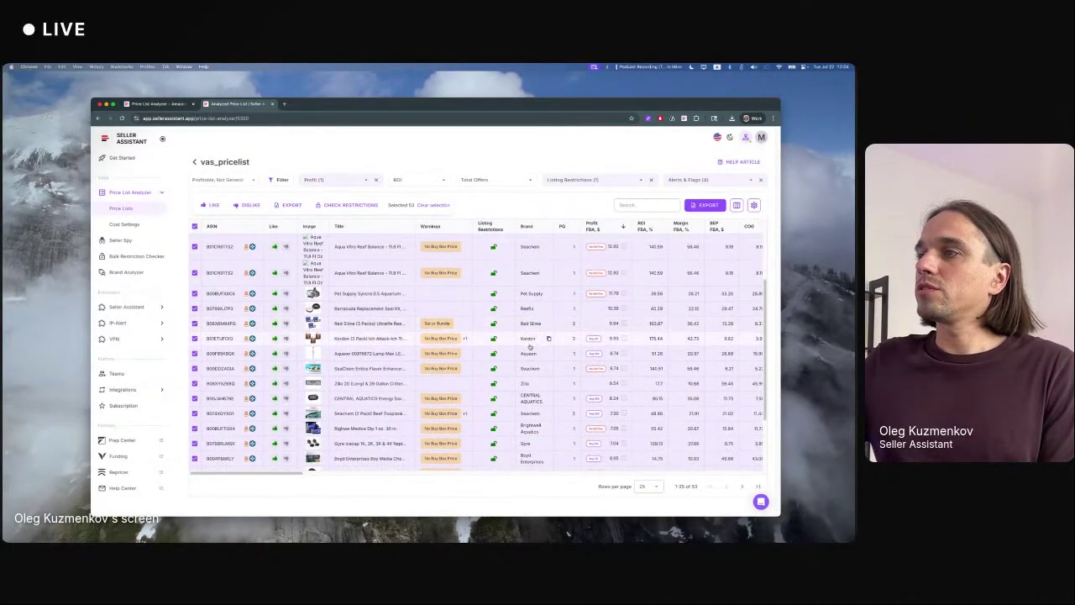
scroll(552, 336, up, 3)
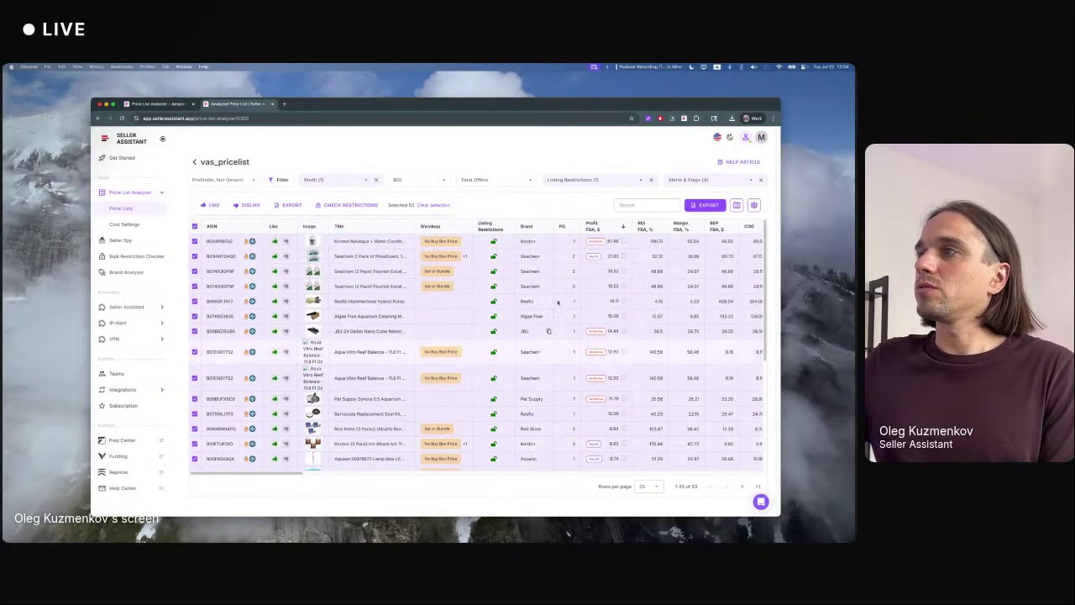
click(246, 180)
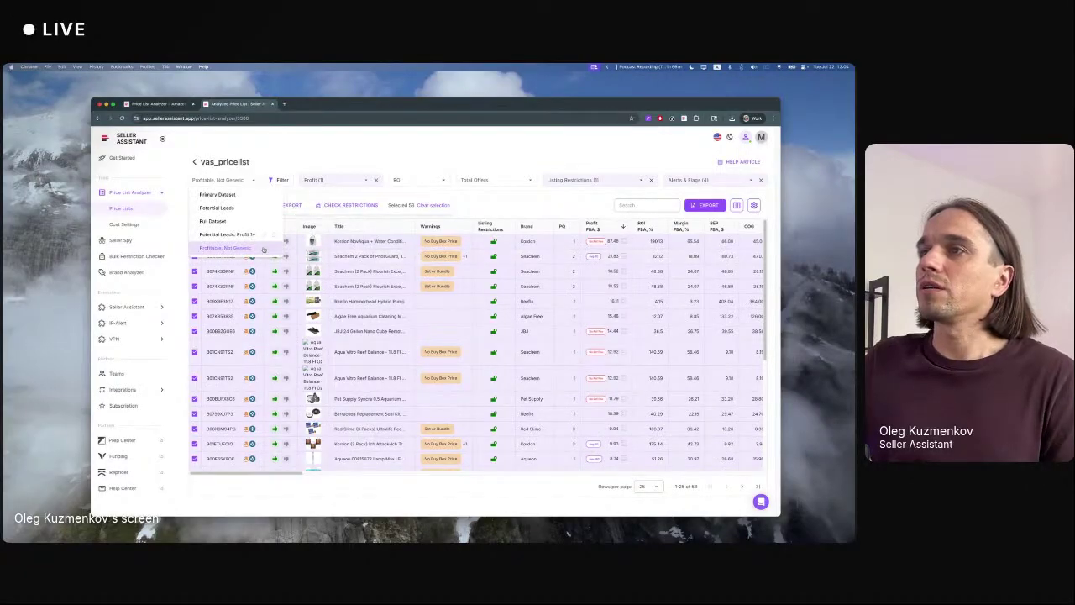
click(261, 247)
click(436, 383)
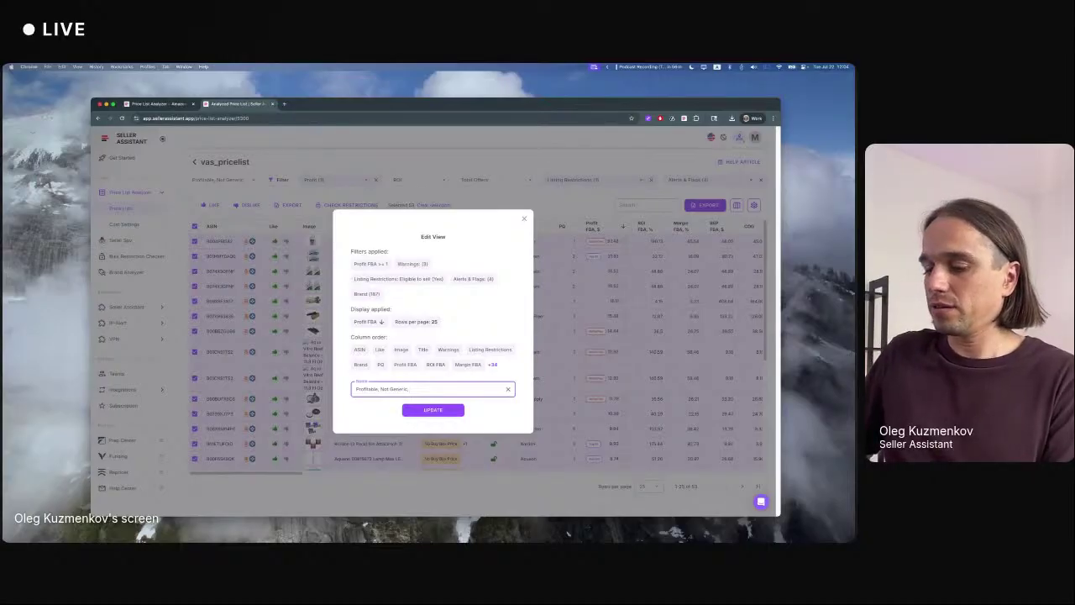
text(Not)
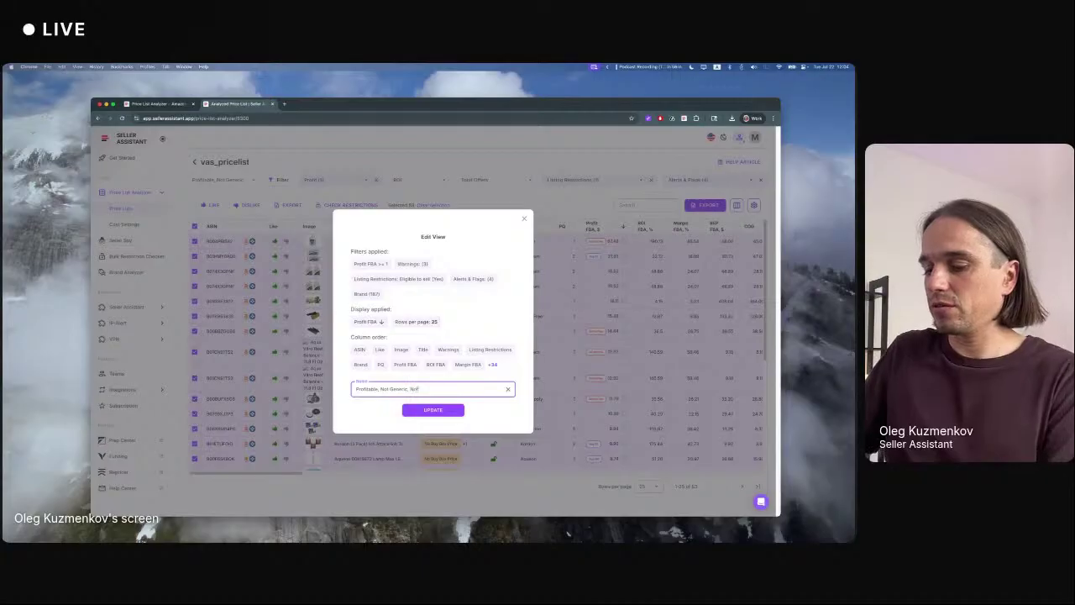
text( Restricted)
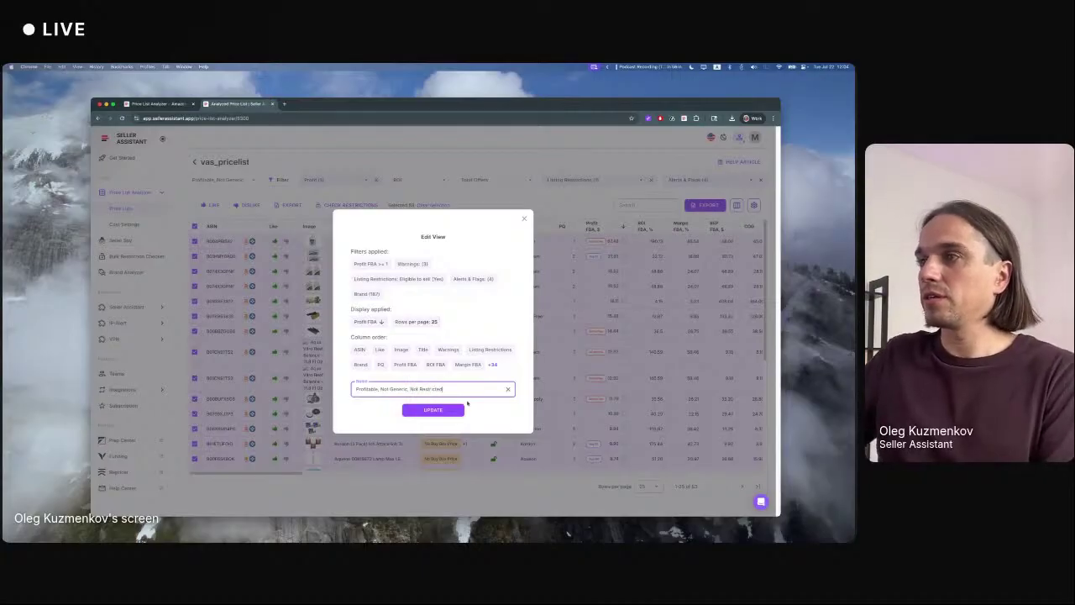
click(454, 410)
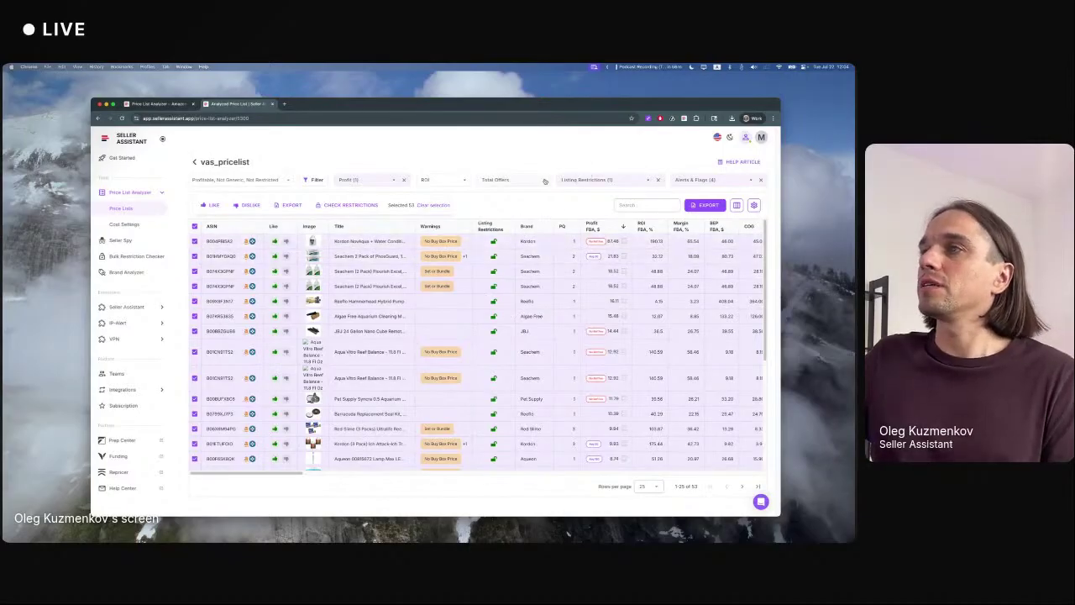
- Switch the Listing Restrictions filter from 'Eligible to sell' to 'Approval required', leaving 241 products
click(576, 181)
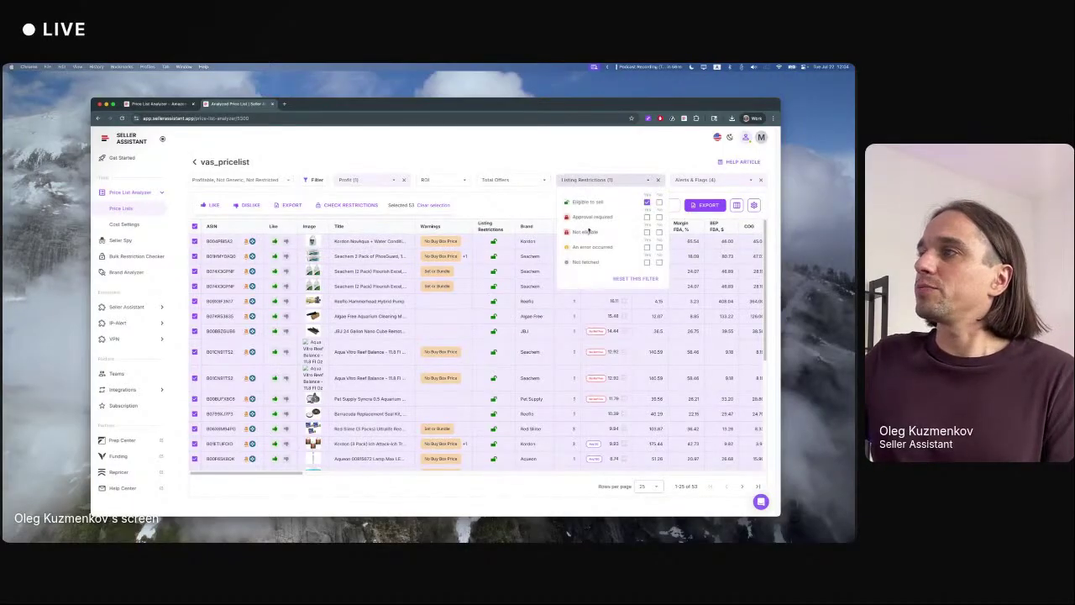
click(647, 217)
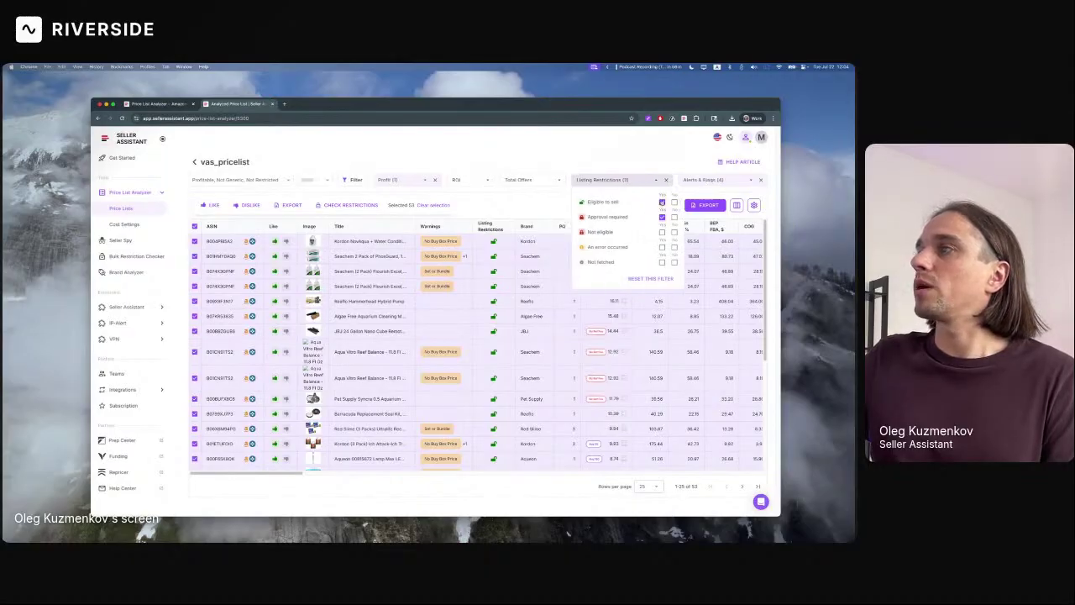
click(662, 203)
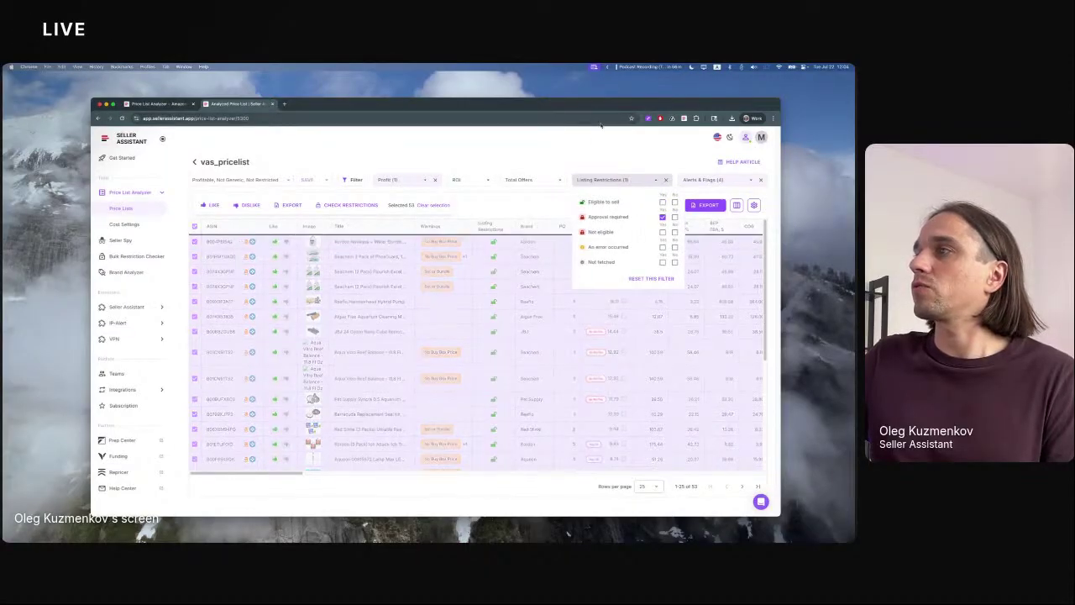
click(495, 241)
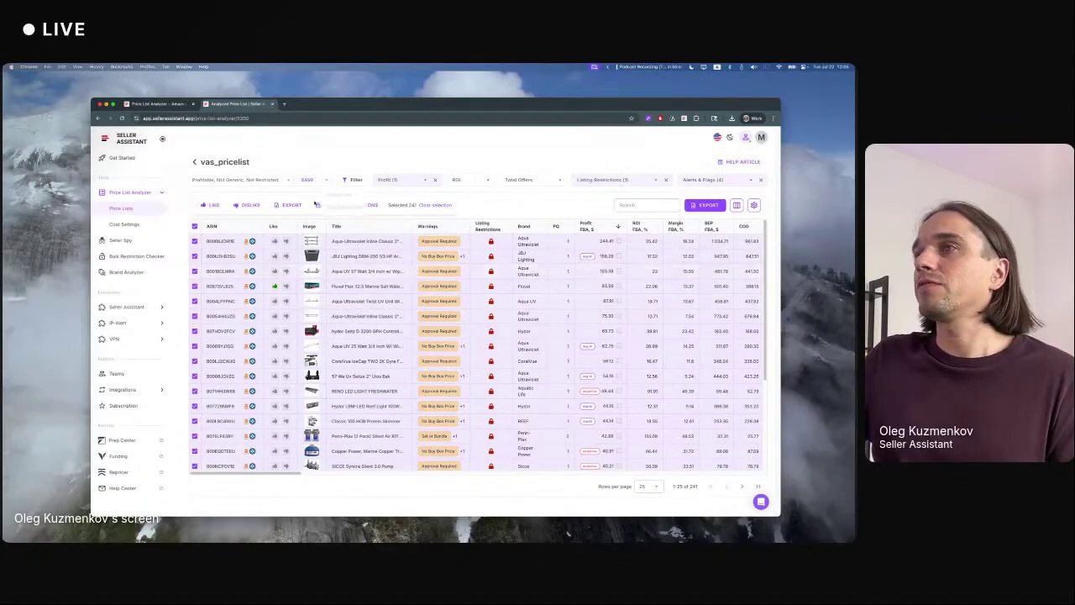
- Save the current filters as a new view, removing 'Not' so it reads 'Profitable, Not Generic, Restricted'
click(307, 180)
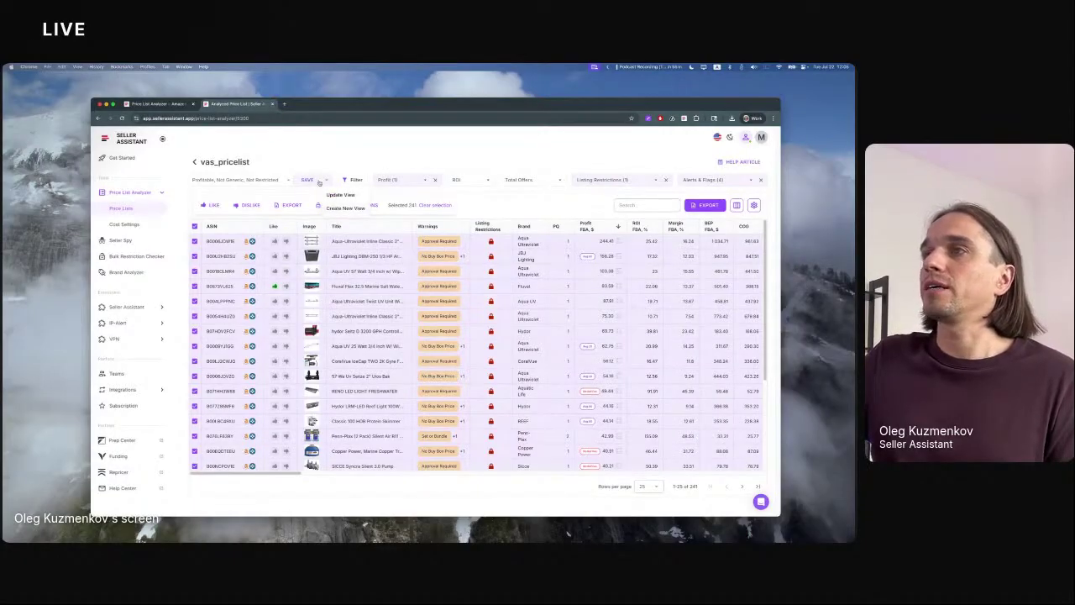
click(345, 208)
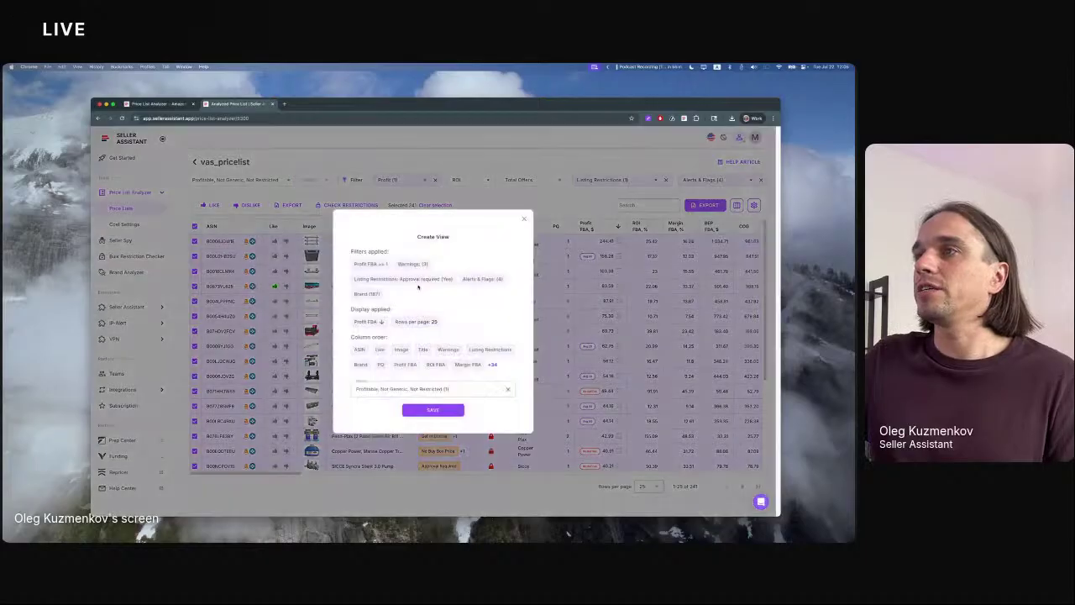
click(410, 389)
double_click(411, 389)
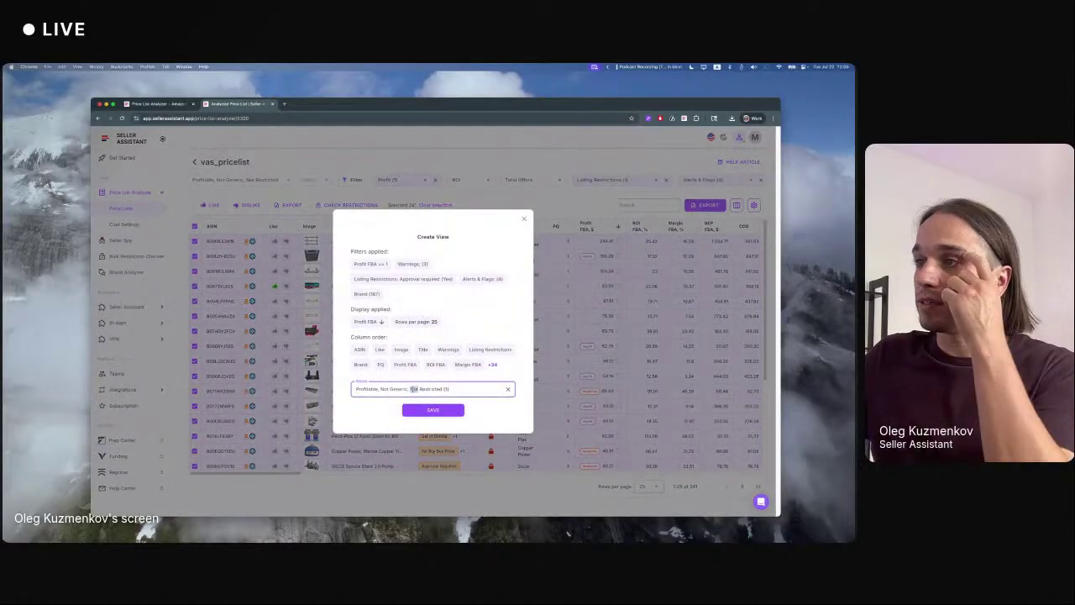
key(BackSpace)
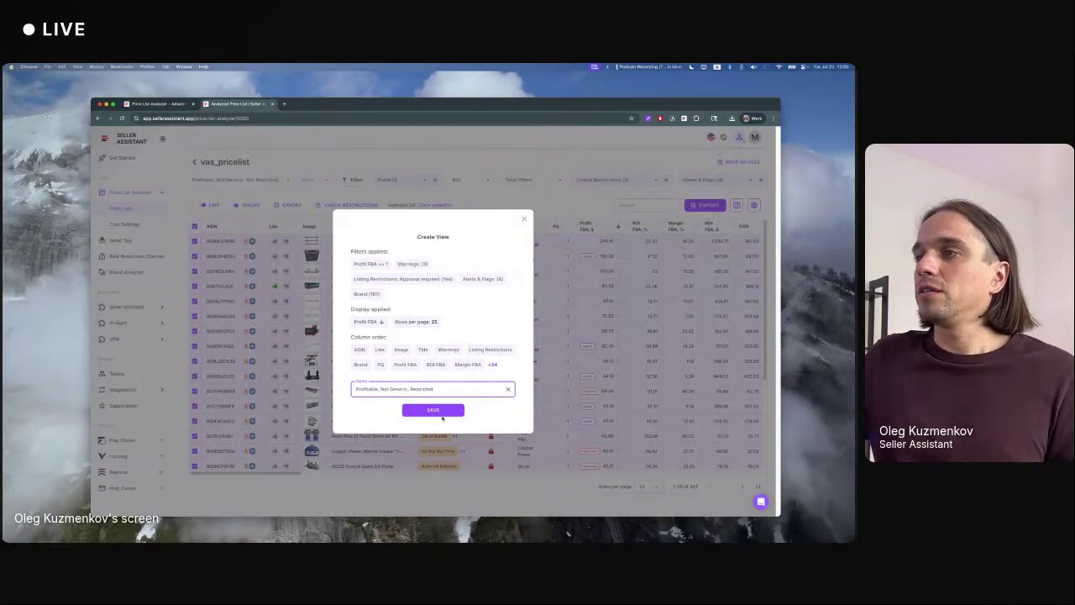
click(439, 410)
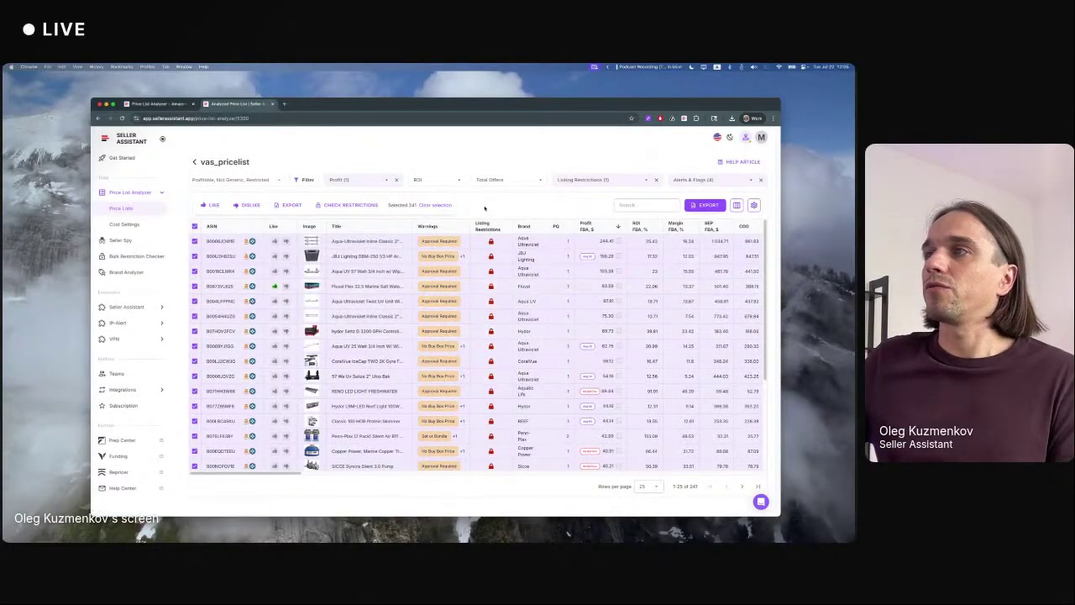
scroll(462, 333, down, 1)
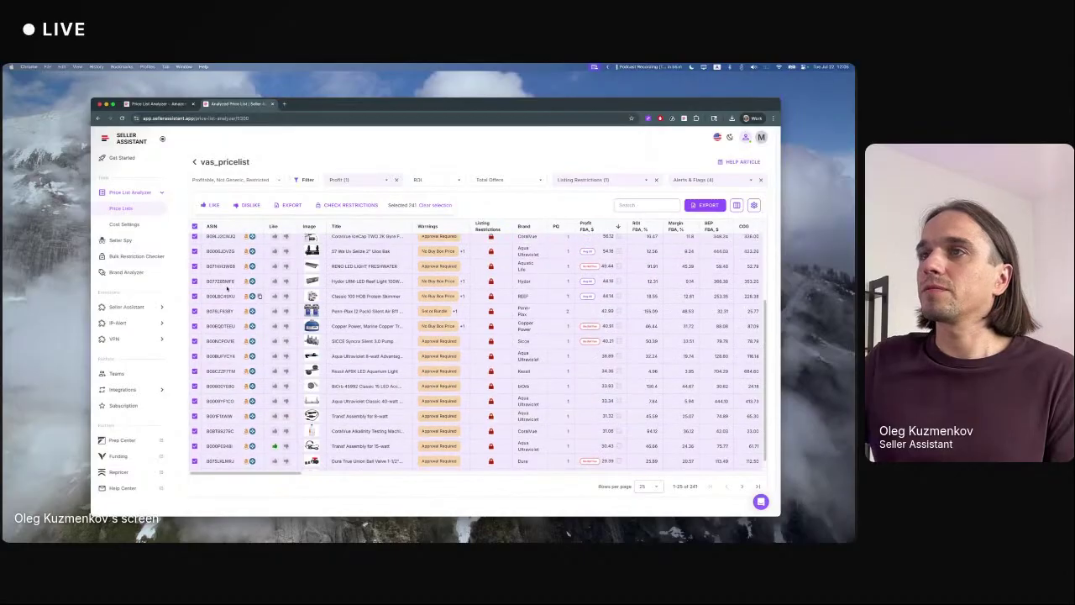
click(122, 208)
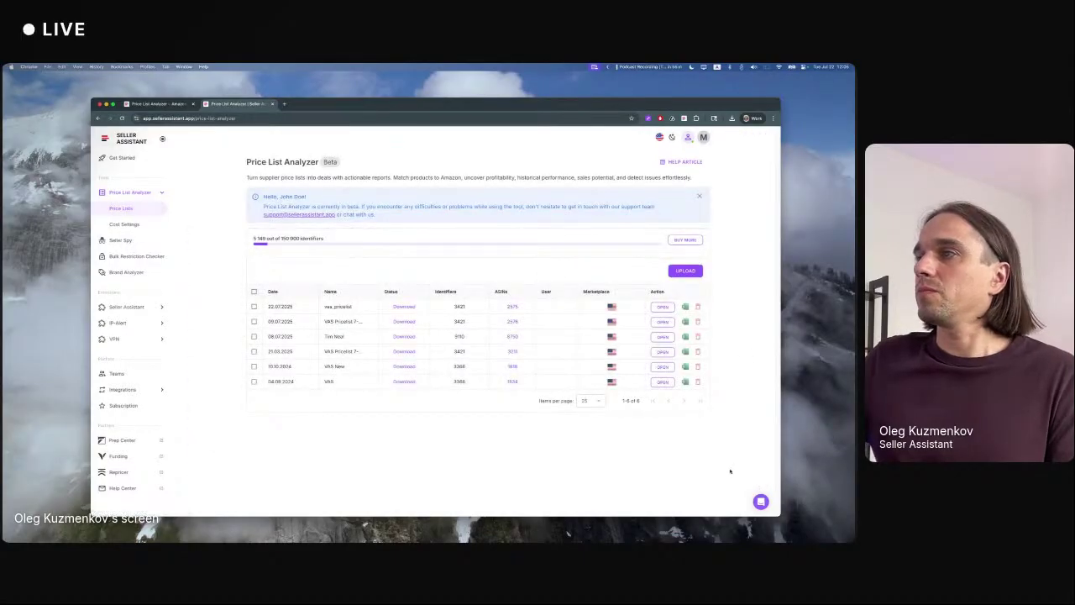
click(655, 307)
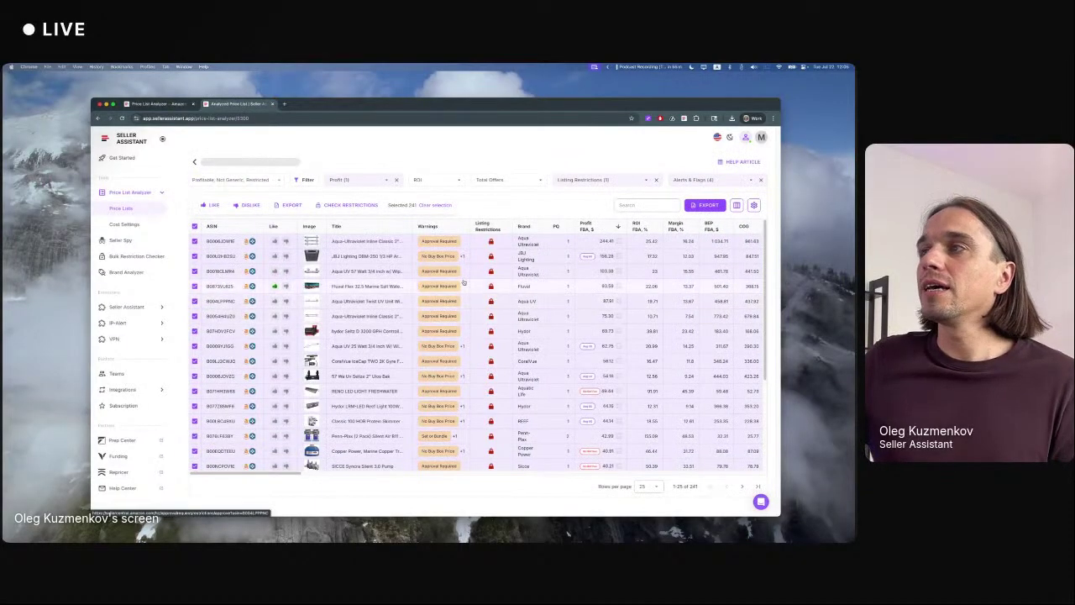
click(249, 182)
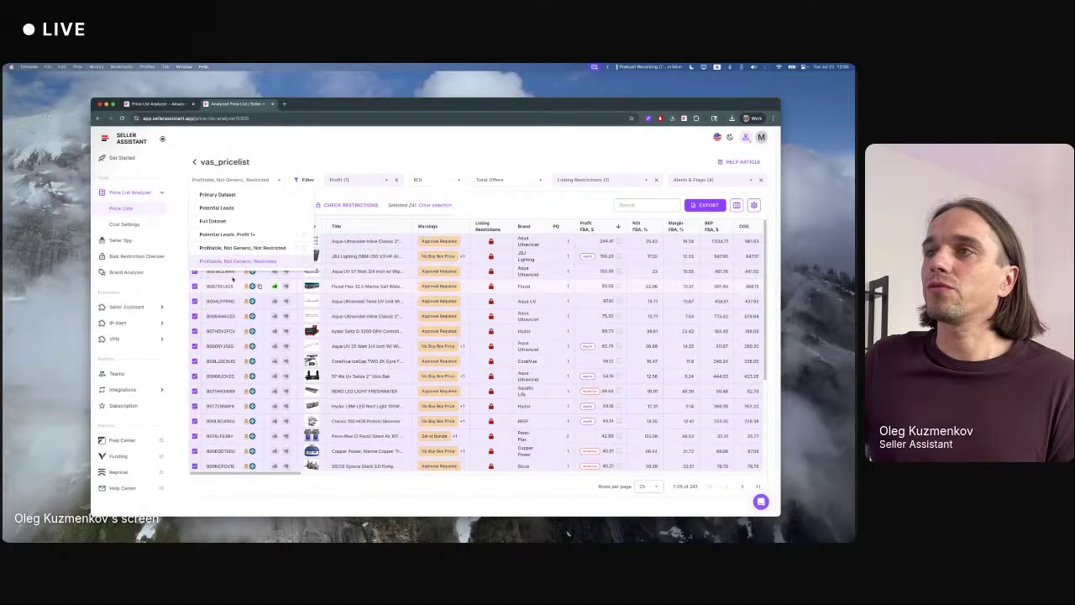
click(467, 203)
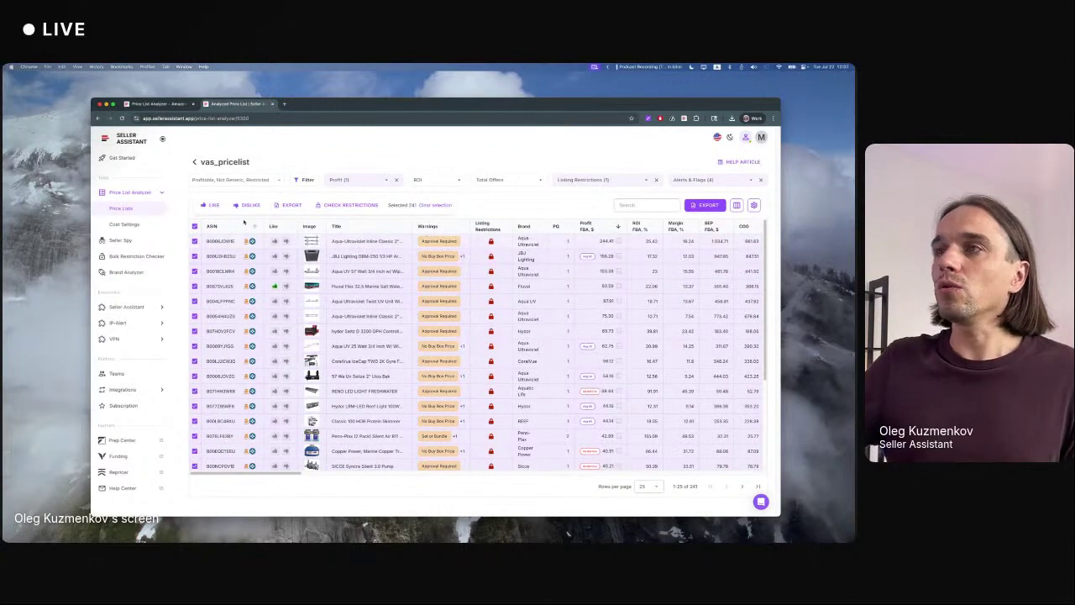
- Deselect all products and reapply the 'Profitable, Not Generic, Restricted' view
click(195, 226)
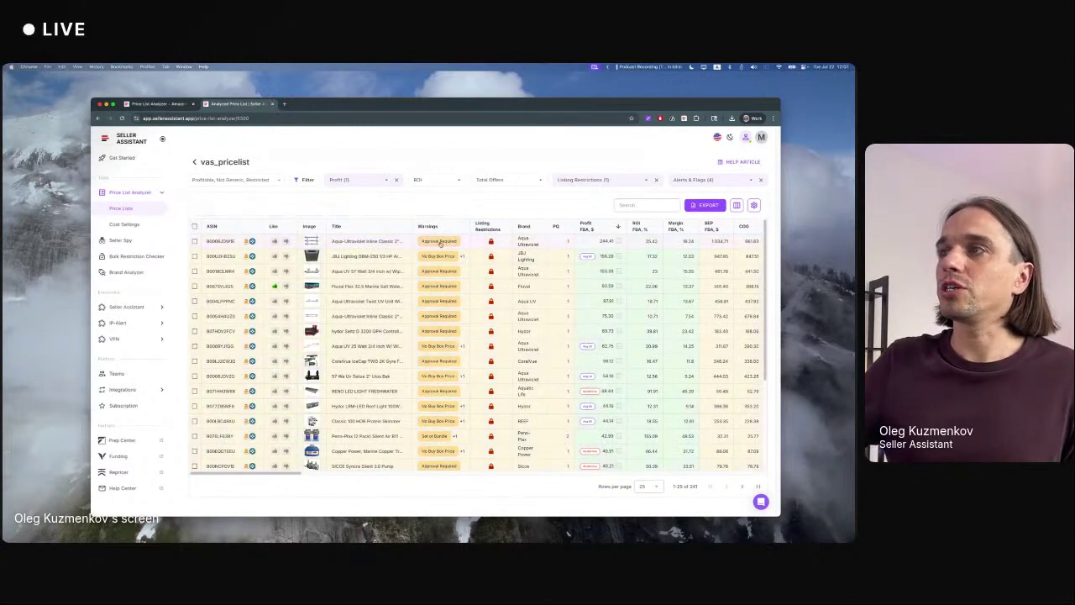
click(244, 180)
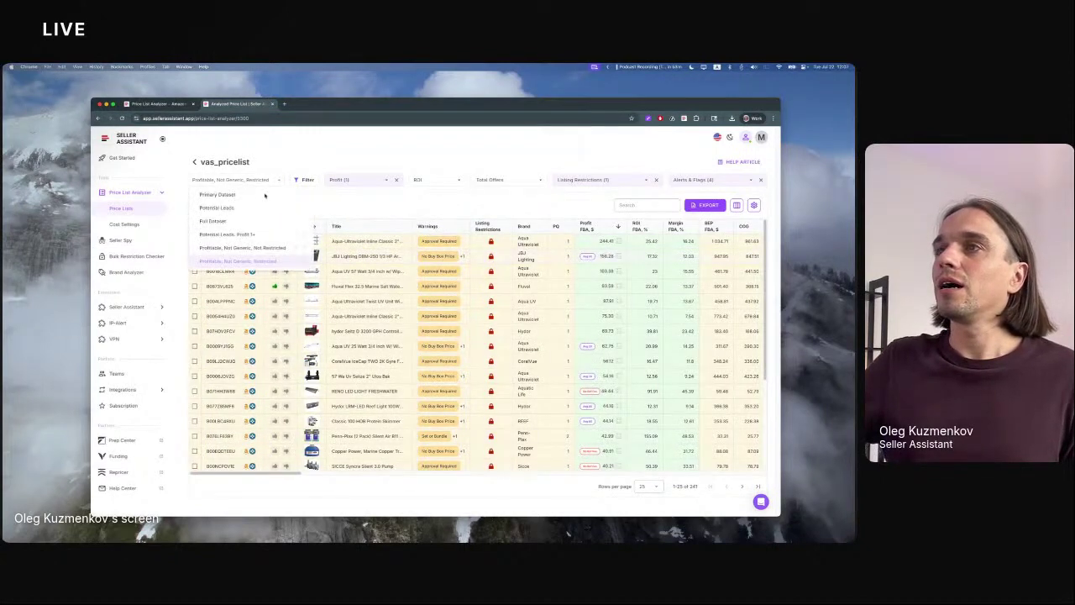
click(305, 188)
- Search the filter options for 'war' and look through the Warnings filter choices
click(306, 180)
text(war)
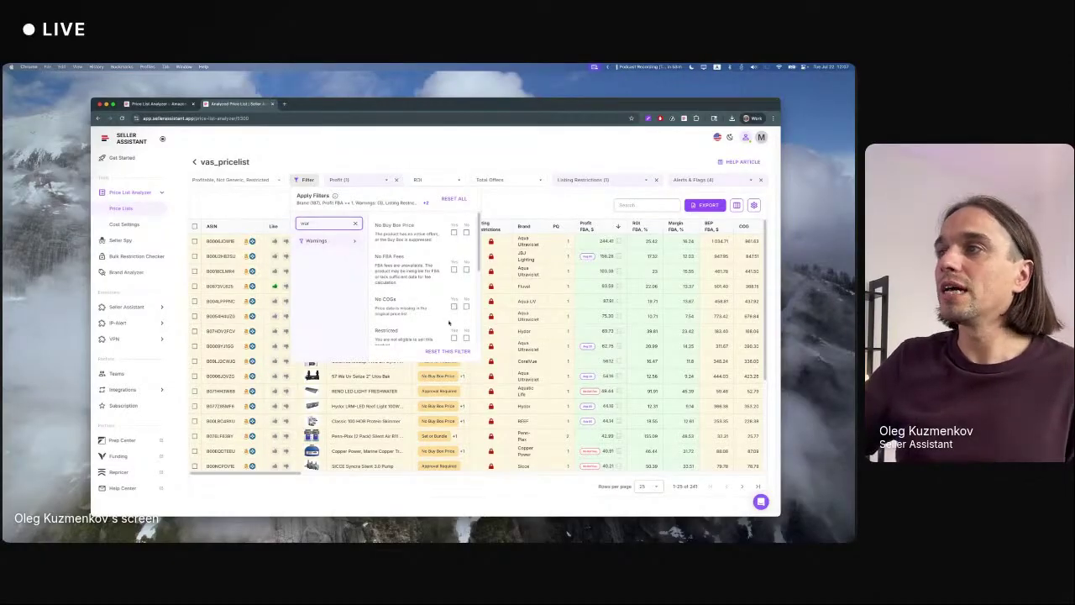
scroll(451, 328, down, 3)
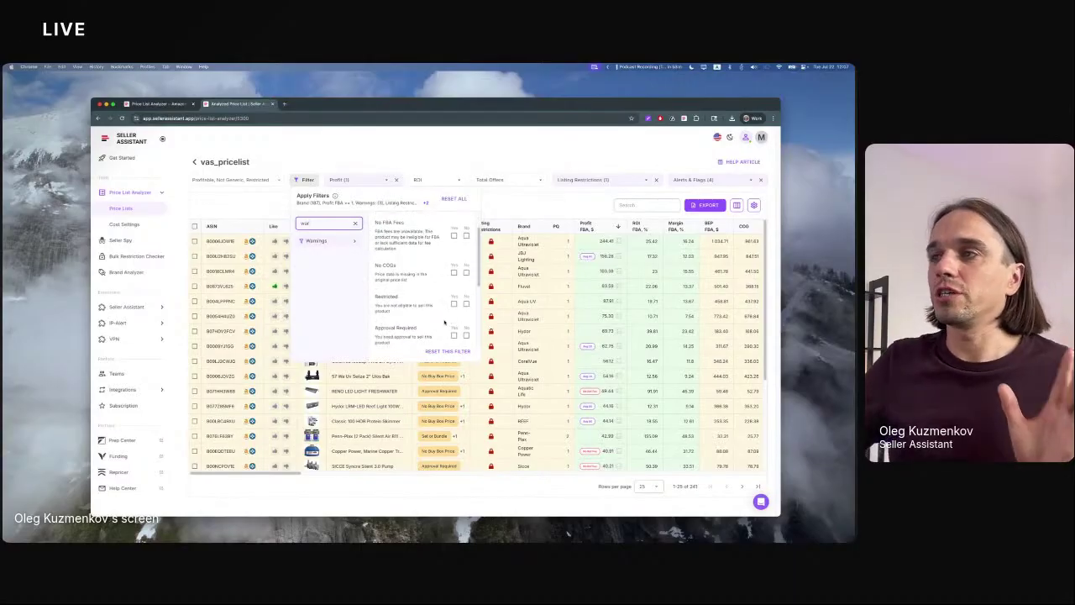
scroll(446, 321, down, 3)
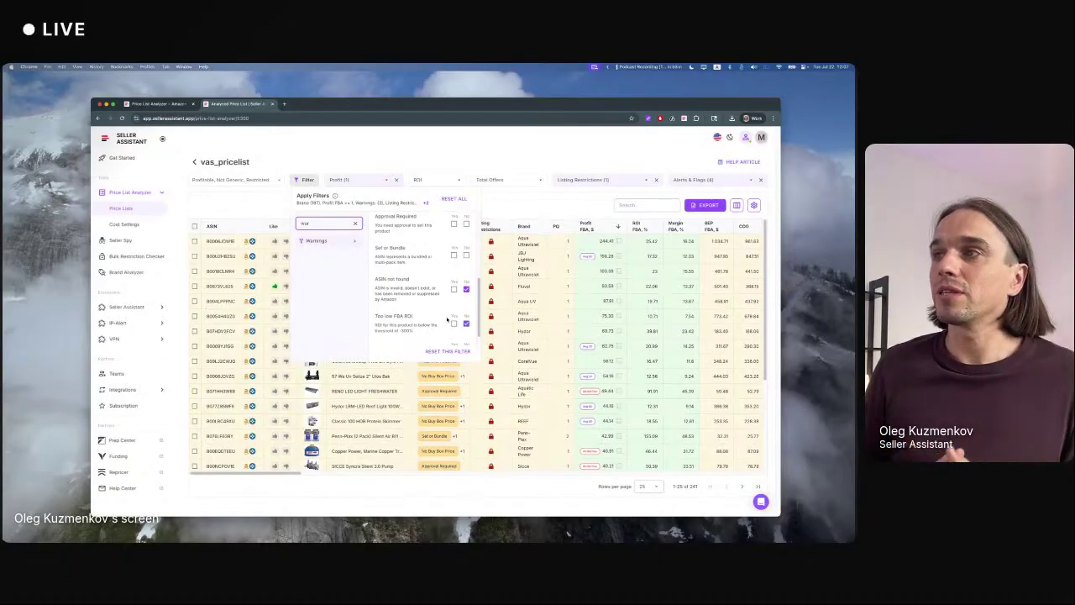
scroll(447, 319, down, 1)
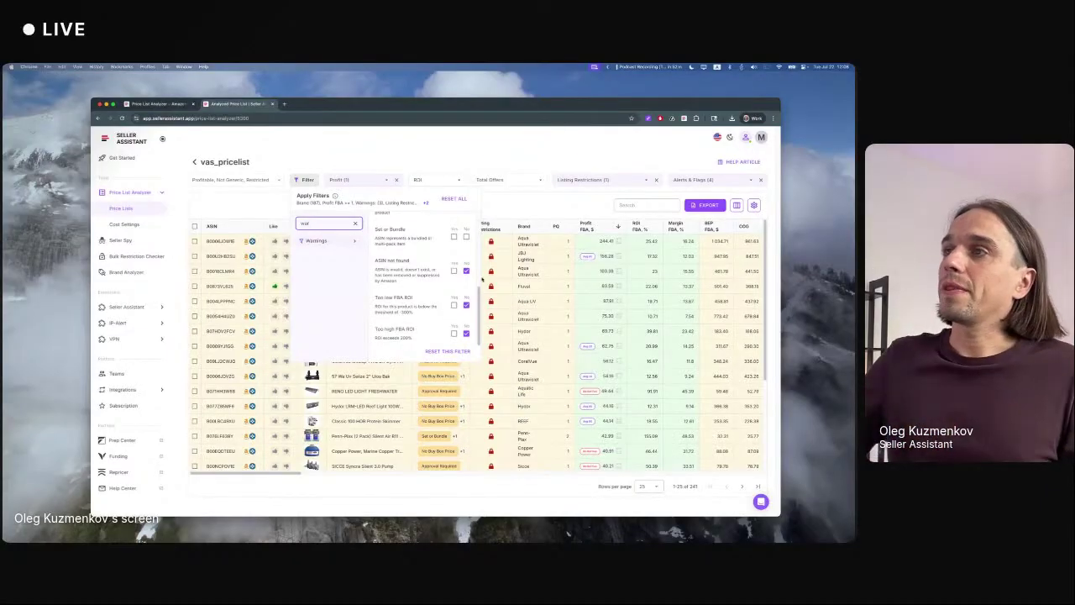
scroll(444, 324, up, 5)
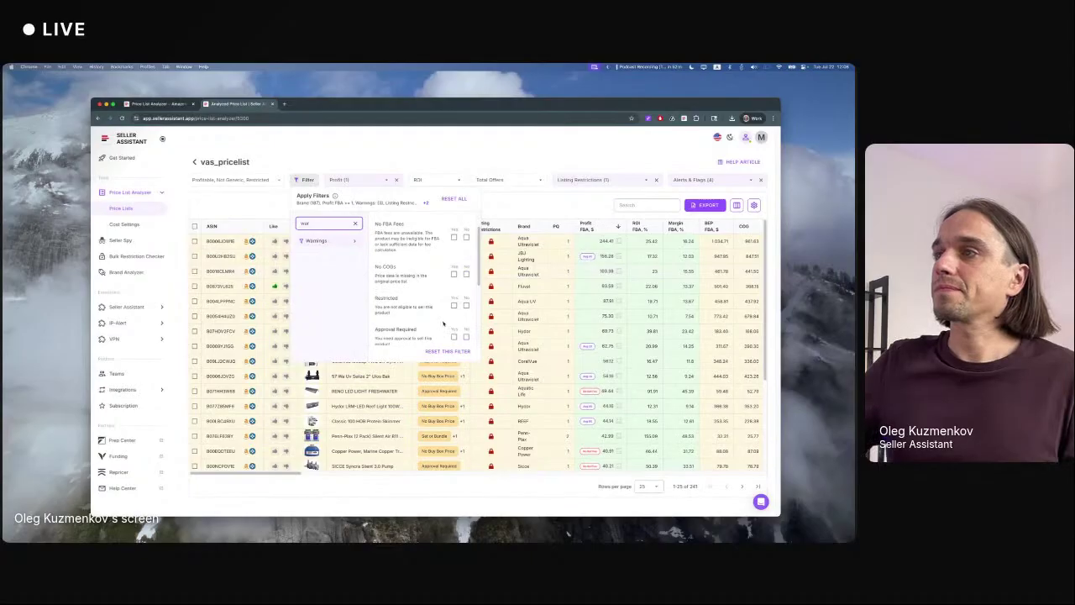
scroll(441, 324, up, 2)
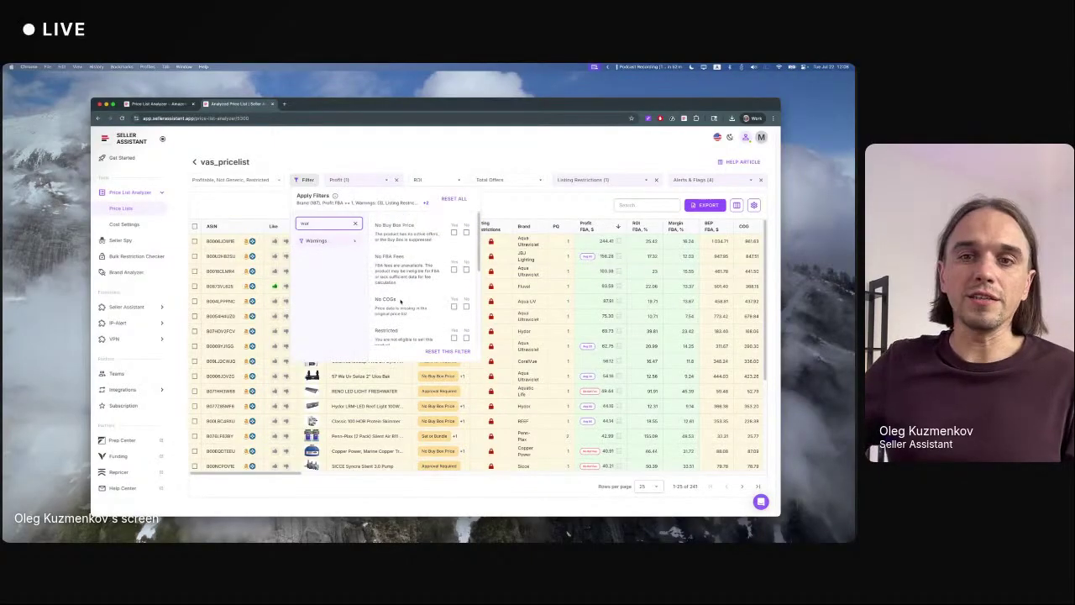
click(498, 199)
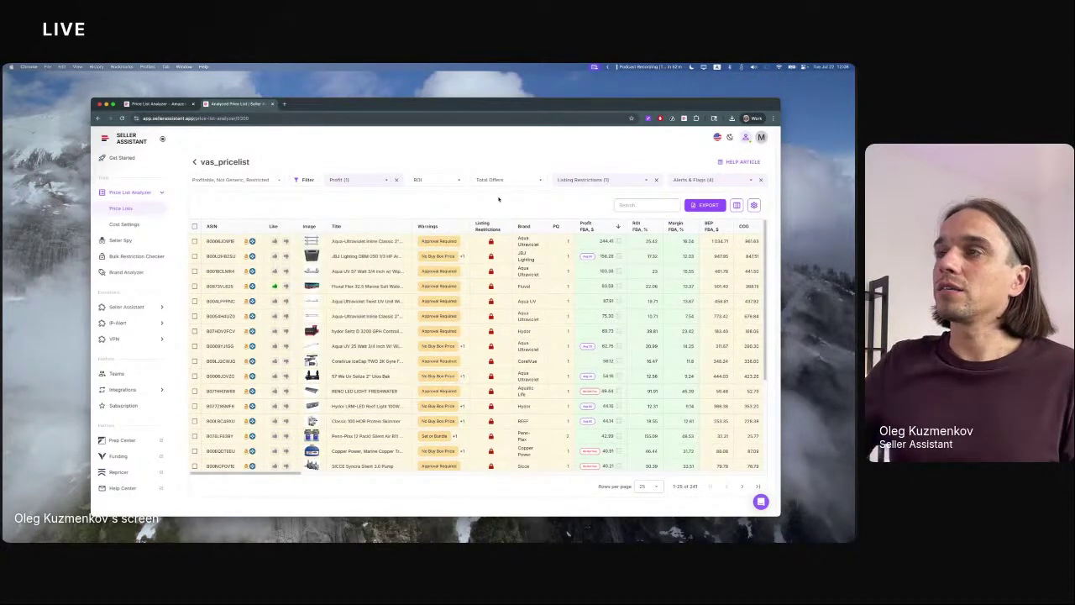